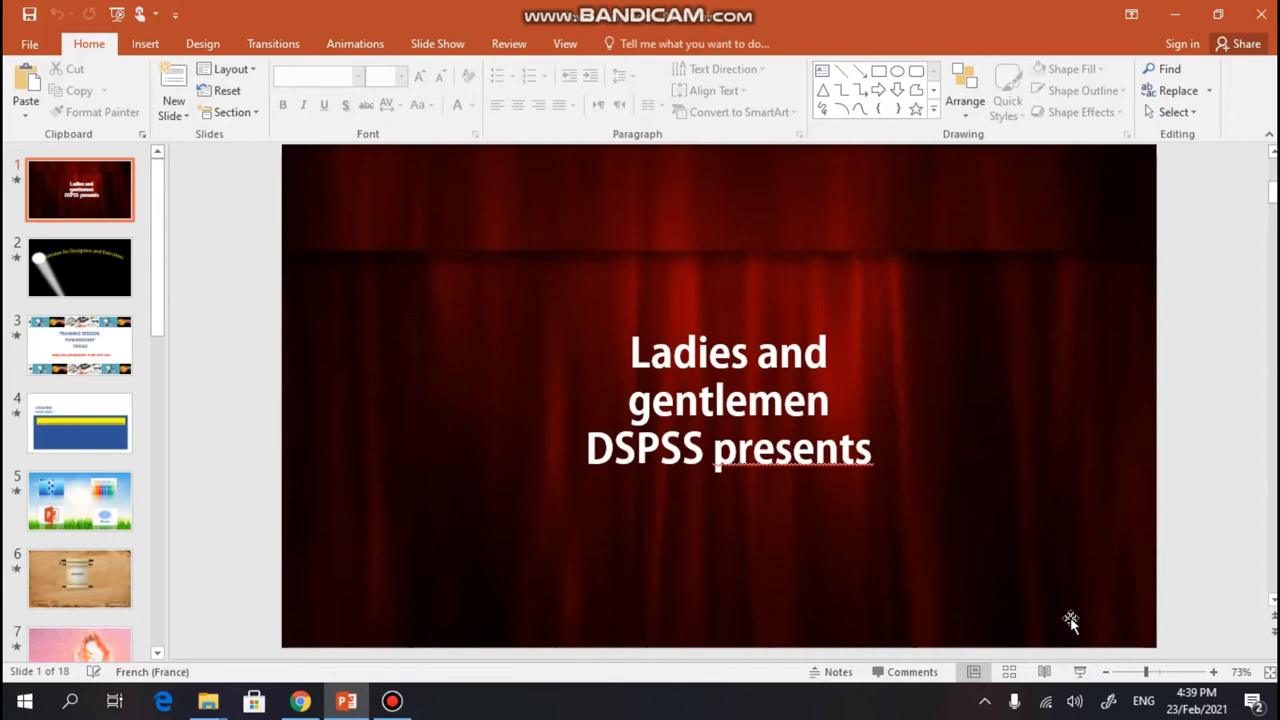
# Turn off Wi-Fi from the taskbar network panel, leaving the curtain deck open.
pyautogui.click(1047, 704)
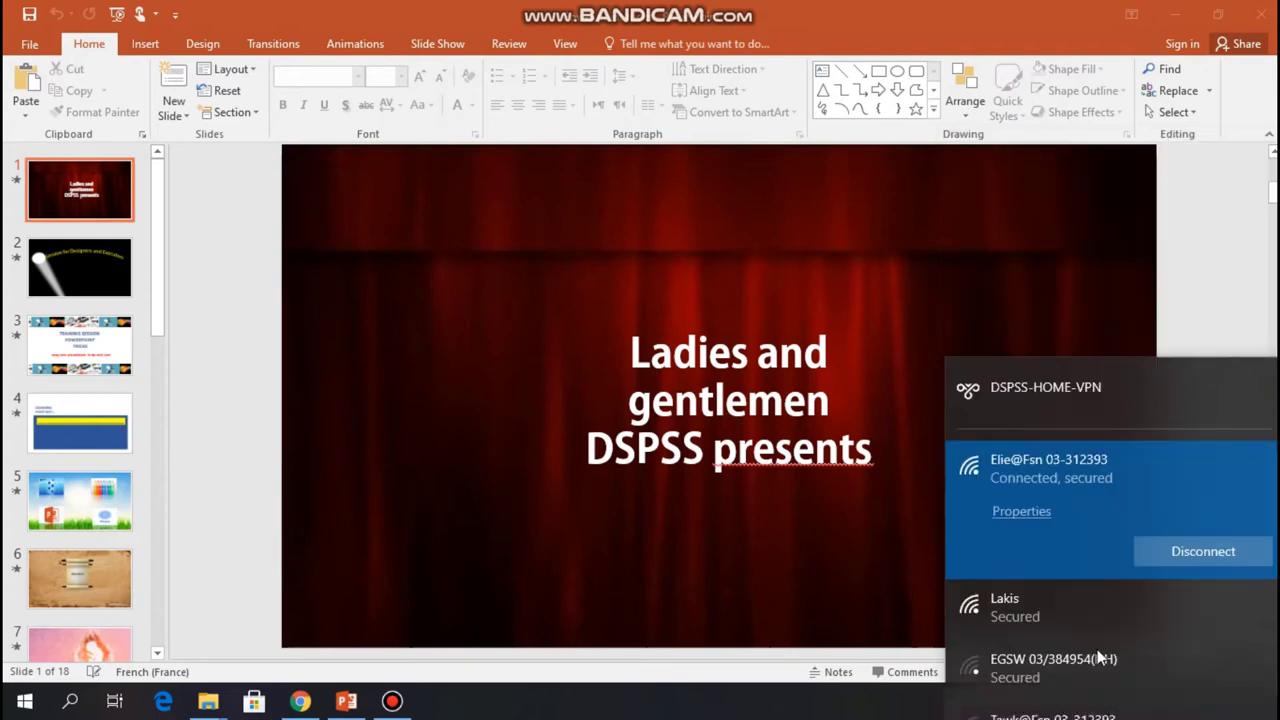
pyautogui.click(1020, 673)
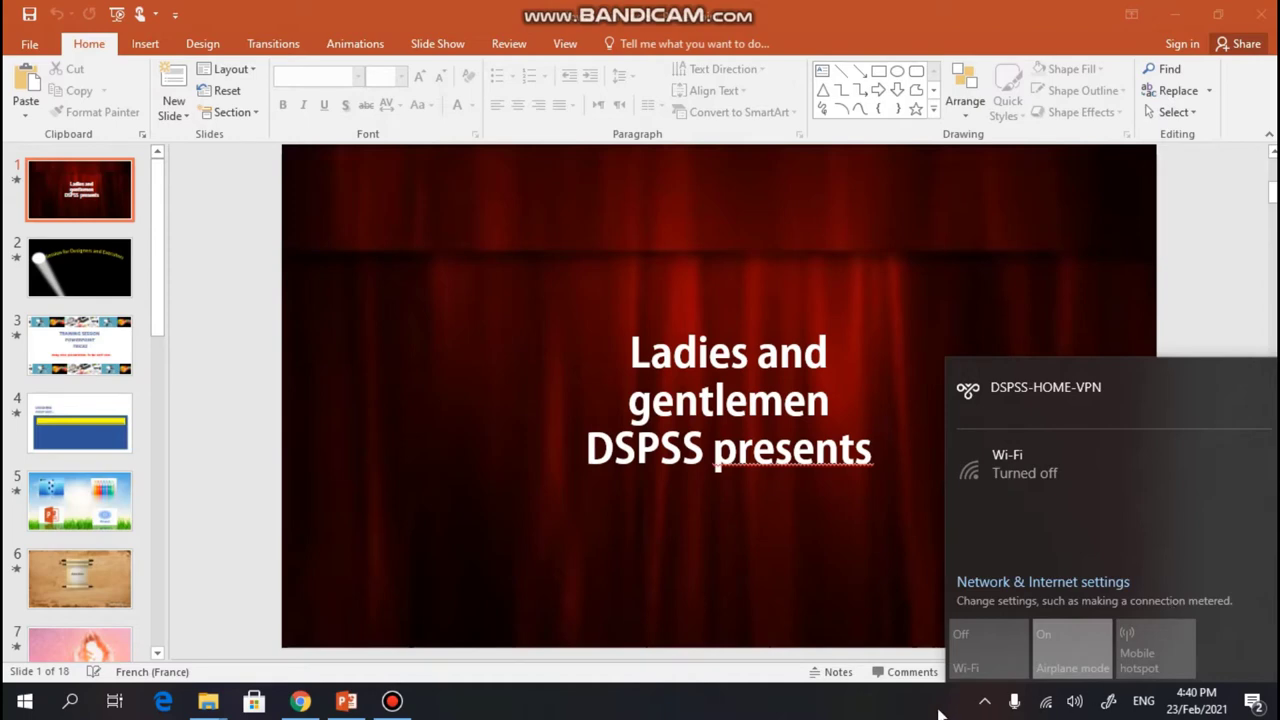
pyautogui.click(820, 205)
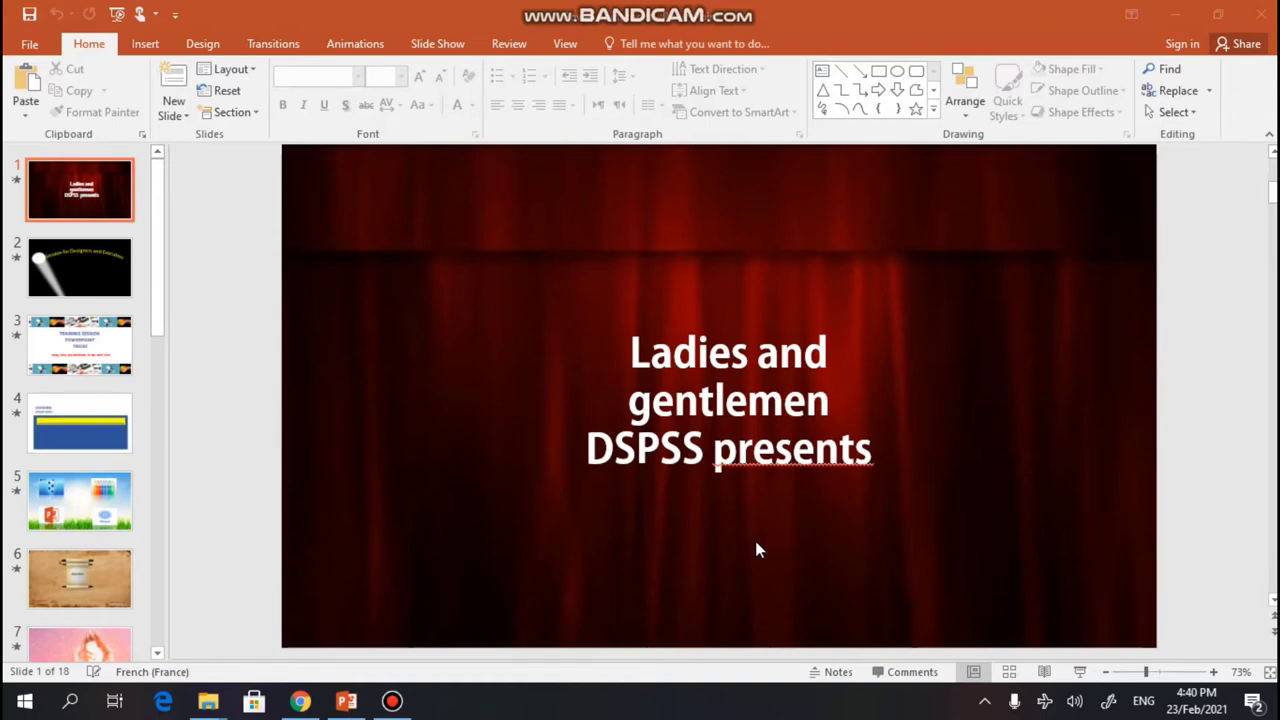
# Minimize the PowerPoint window and bring it back from the taskbar.
pyautogui.click(1177, 19)
pyautogui.click(305, 695)
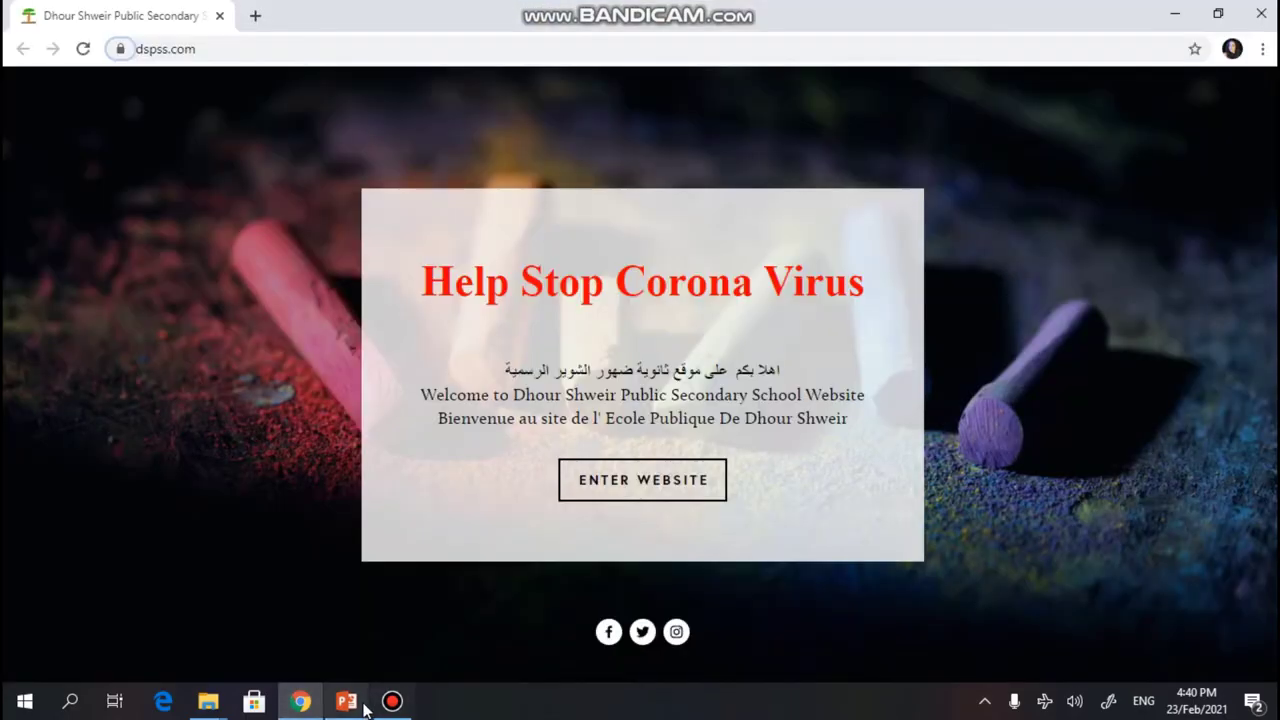
pyautogui.click(360, 705)
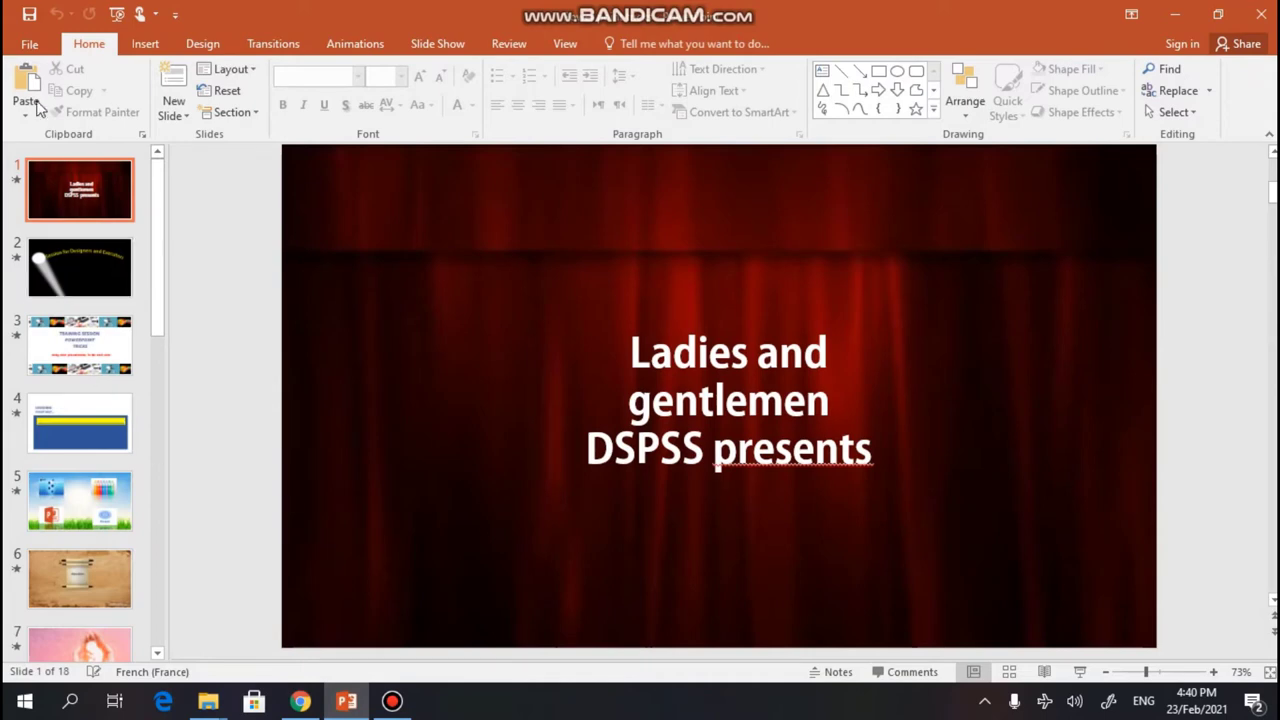
# Create a new blank presentation from File > New.
pyautogui.click(32, 45)
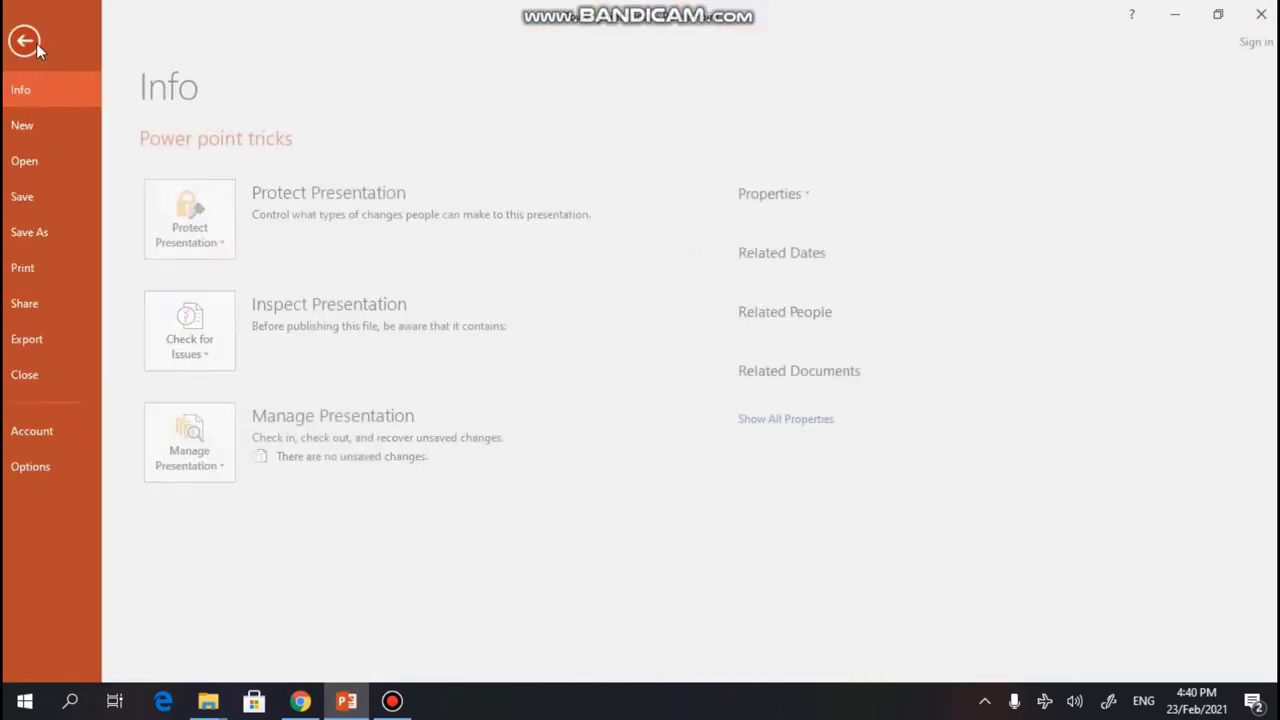
pyautogui.click(42, 128)
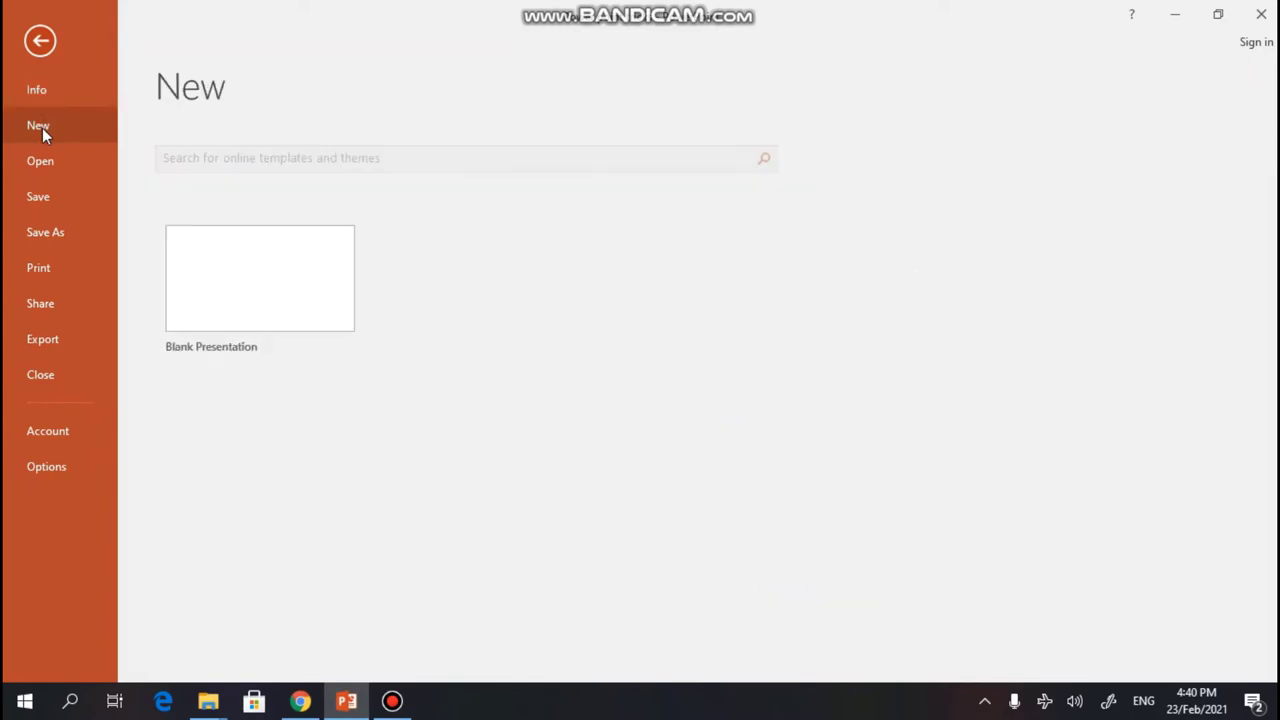
pyautogui.click(276, 313)
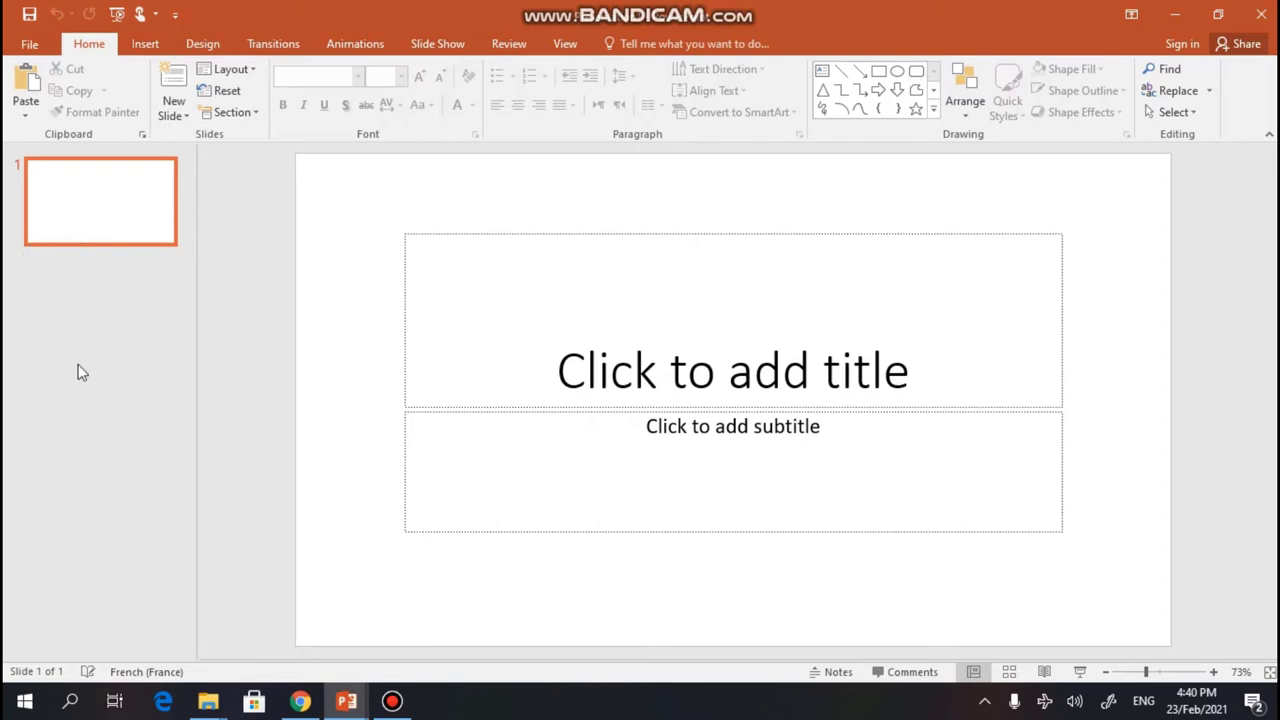
# Start a screen recording and set its capture area to the whole screen.
pyautogui.click(145, 44)
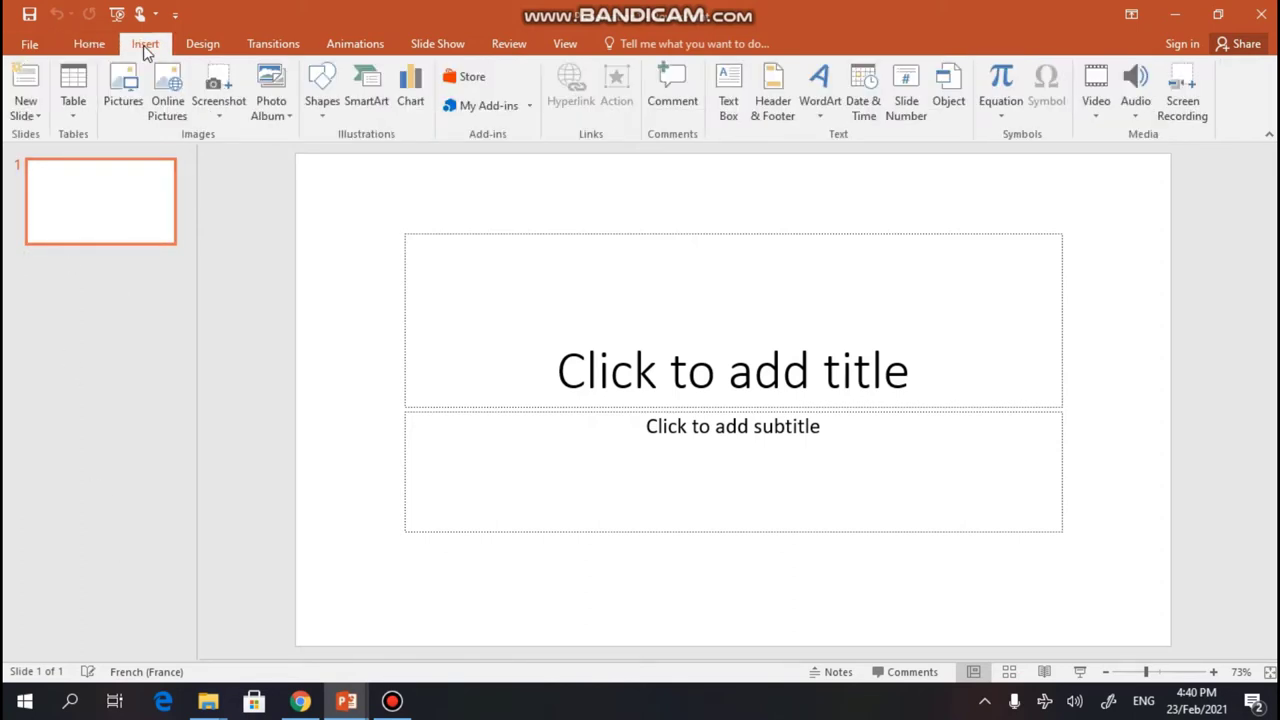
pyautogui.click(1186, 90)
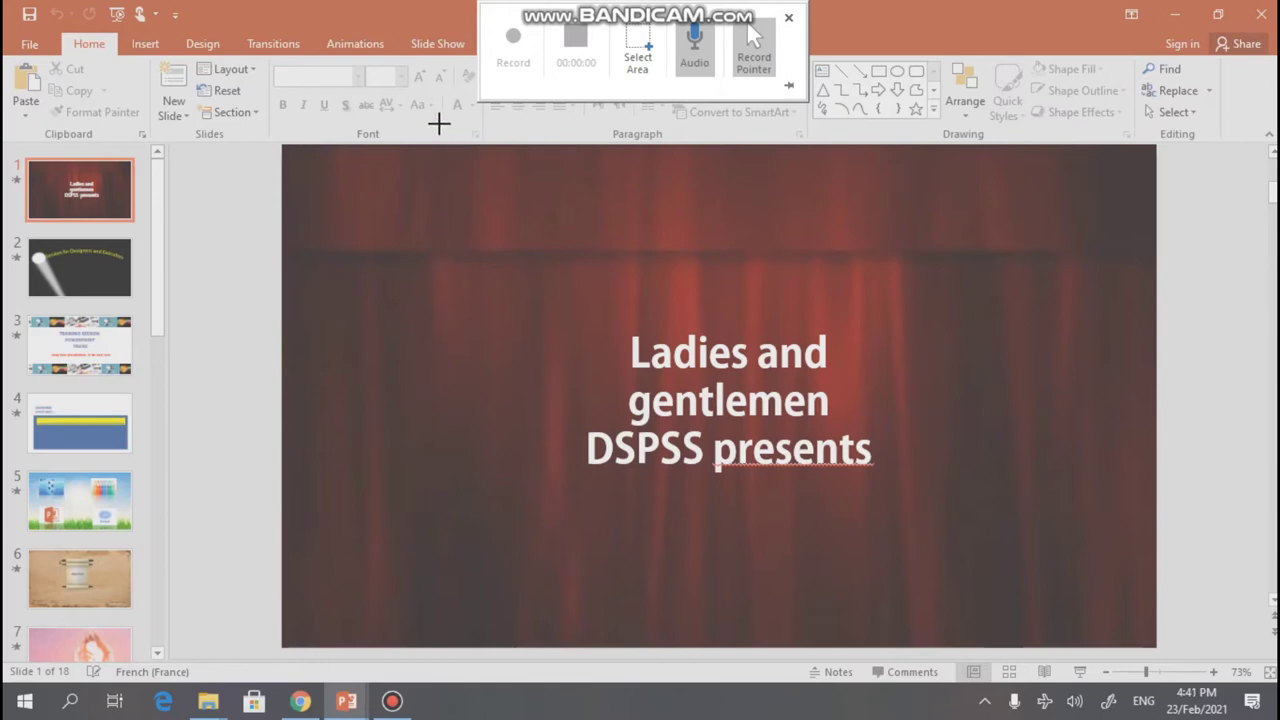
pyautogui.click(632, 62)
pyautogui.moveTo(281, 140)
pyautogui.mouseDown()
pyautogui.moveTo(377, 668)
pyautogui.moveTo(849, 646)
pyautogui.moveTo(971, 626)
pyautogui.moveTo(1165, 647)
pyautogui.moveTo(1160, 656)
pyautogui.mouseUp()
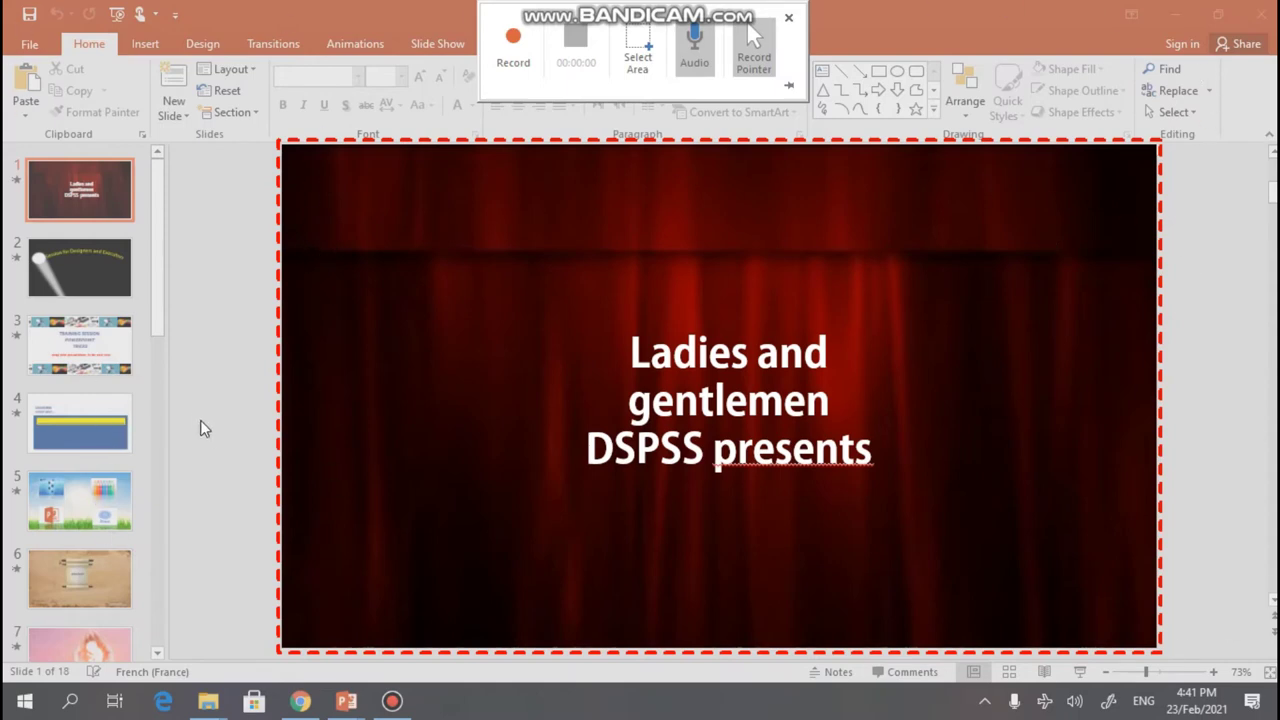
pyautogui.click(637, 55)
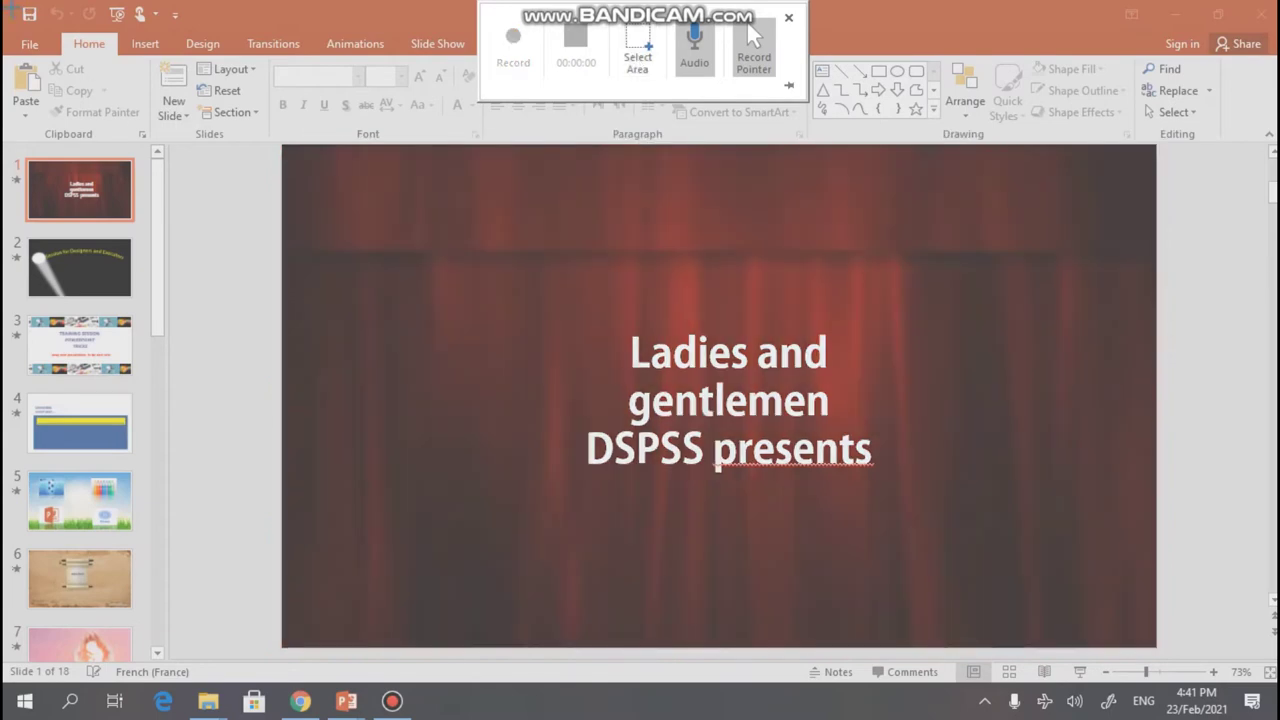
pyautogui.moveTo(2, 2); pyautogui.dragTo(1016, 708)
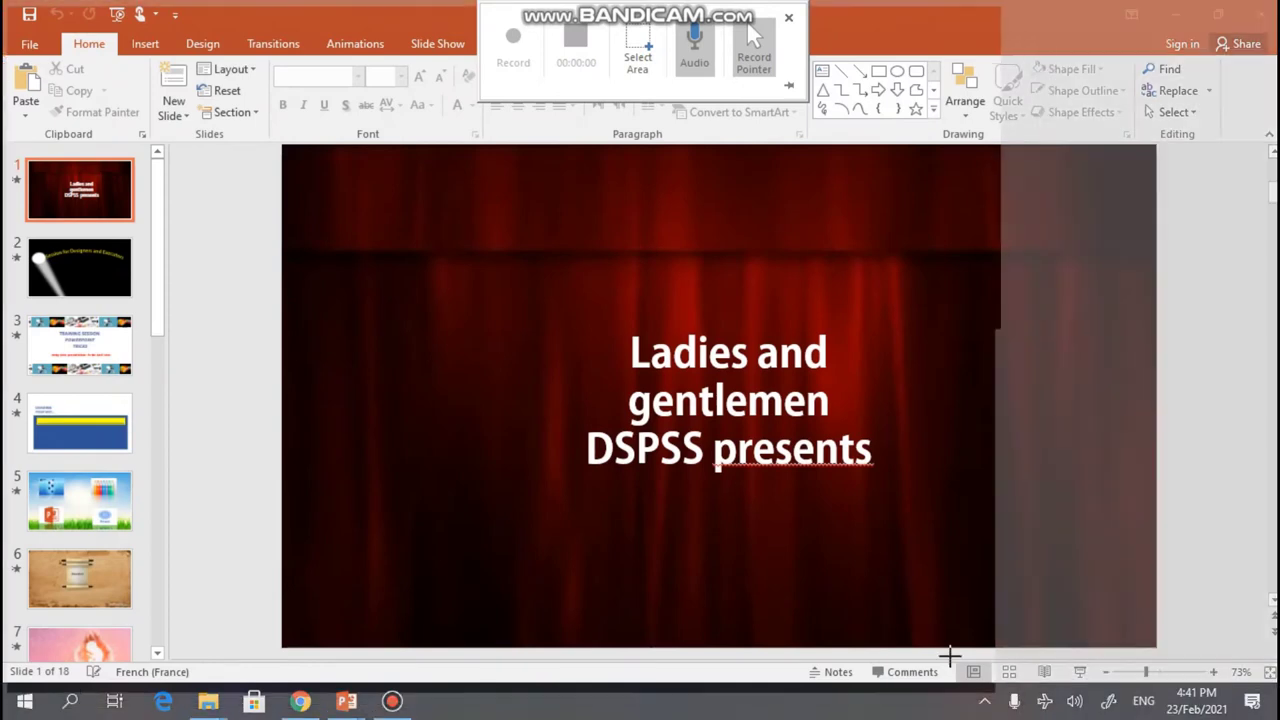
pyautogui.moveTo(1016, 708); pyautogui.dragTo(1278, 712)
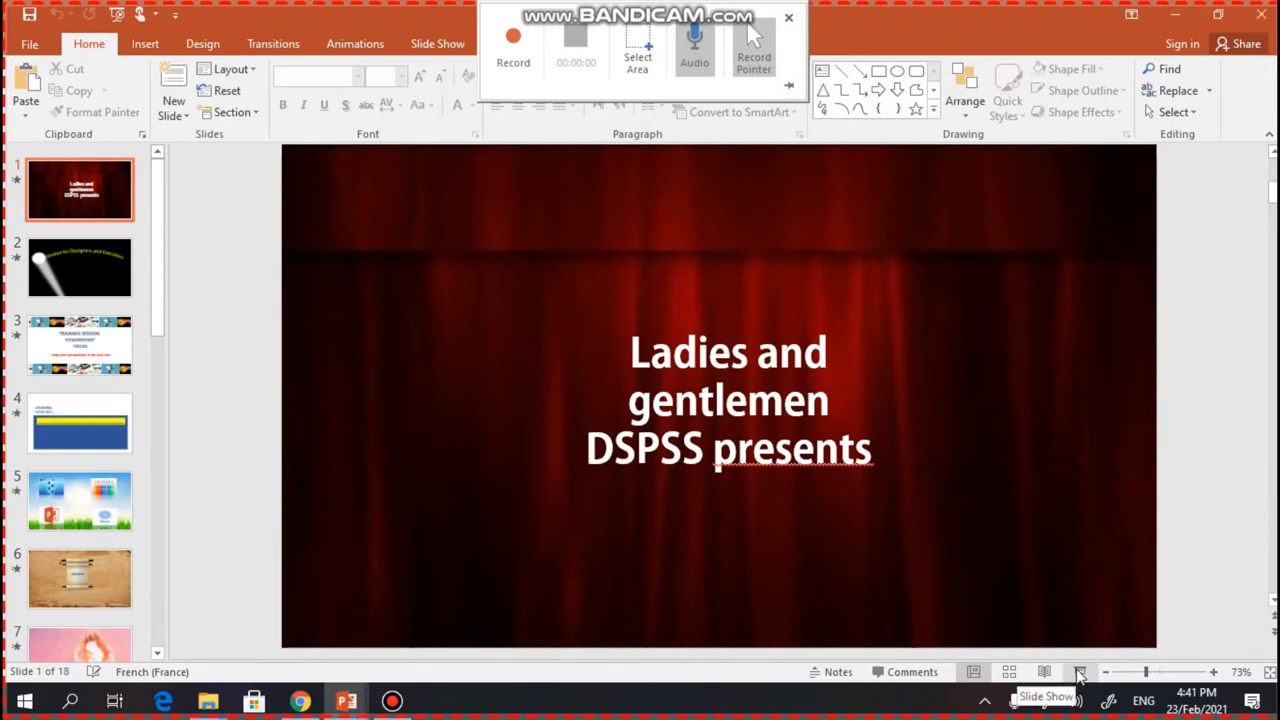
# Record the curtain deck playing as a slide show, end it with Esc, then pause the recording.
pyautogui.click(1080, 672)
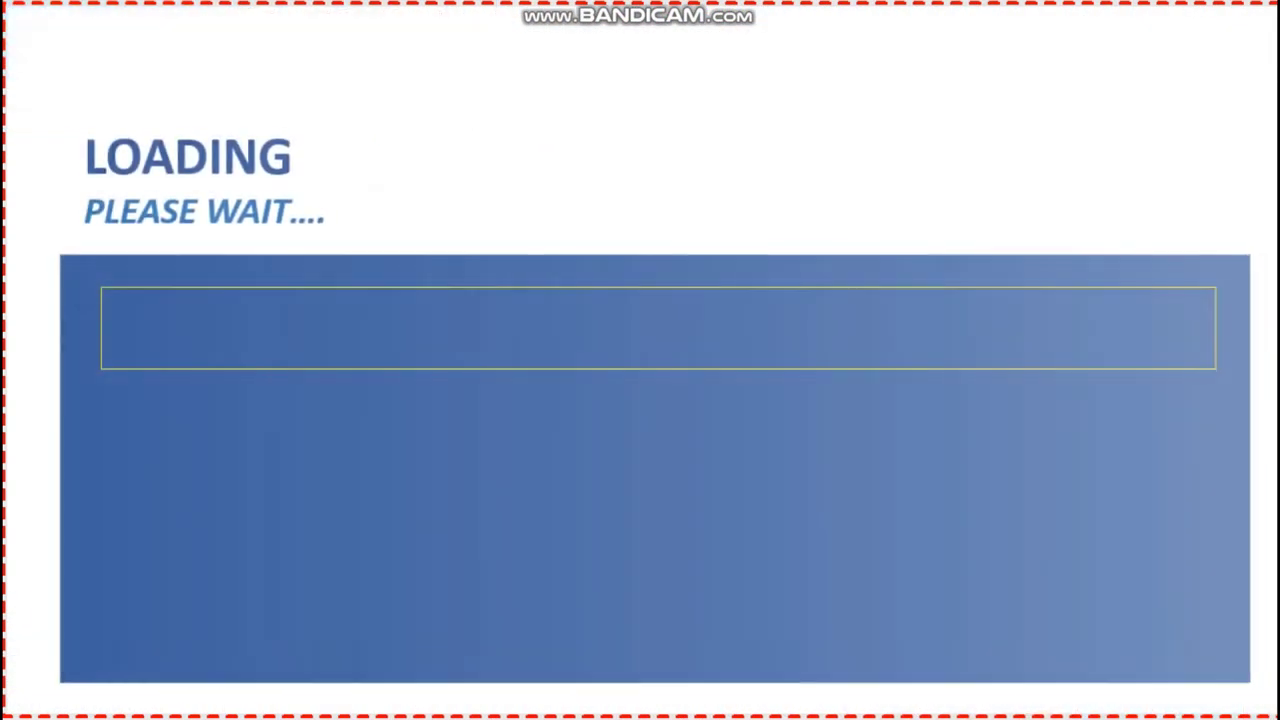
pyautogui.press('Escape')
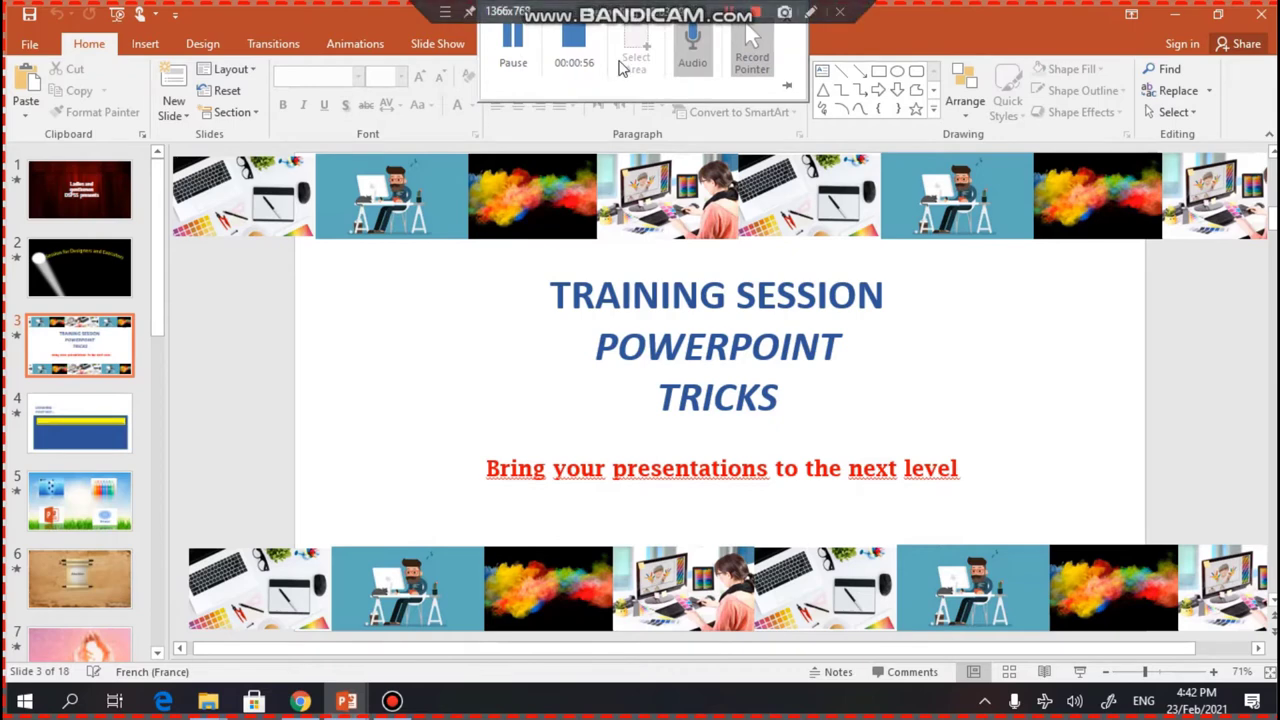
pyautogui.click(513, 50)
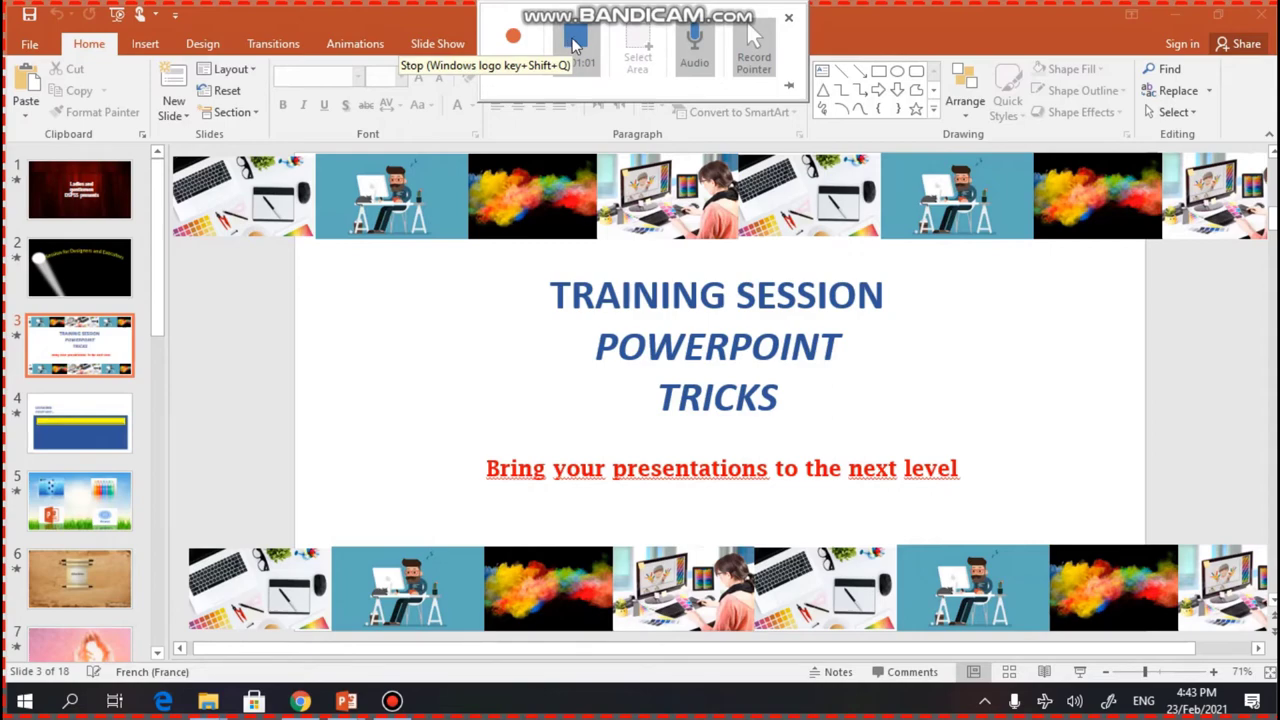
# Stop recording to insert the video, then preview it to 00:51.71 on the Training Session frame.
pyautogui.click(574, 38)
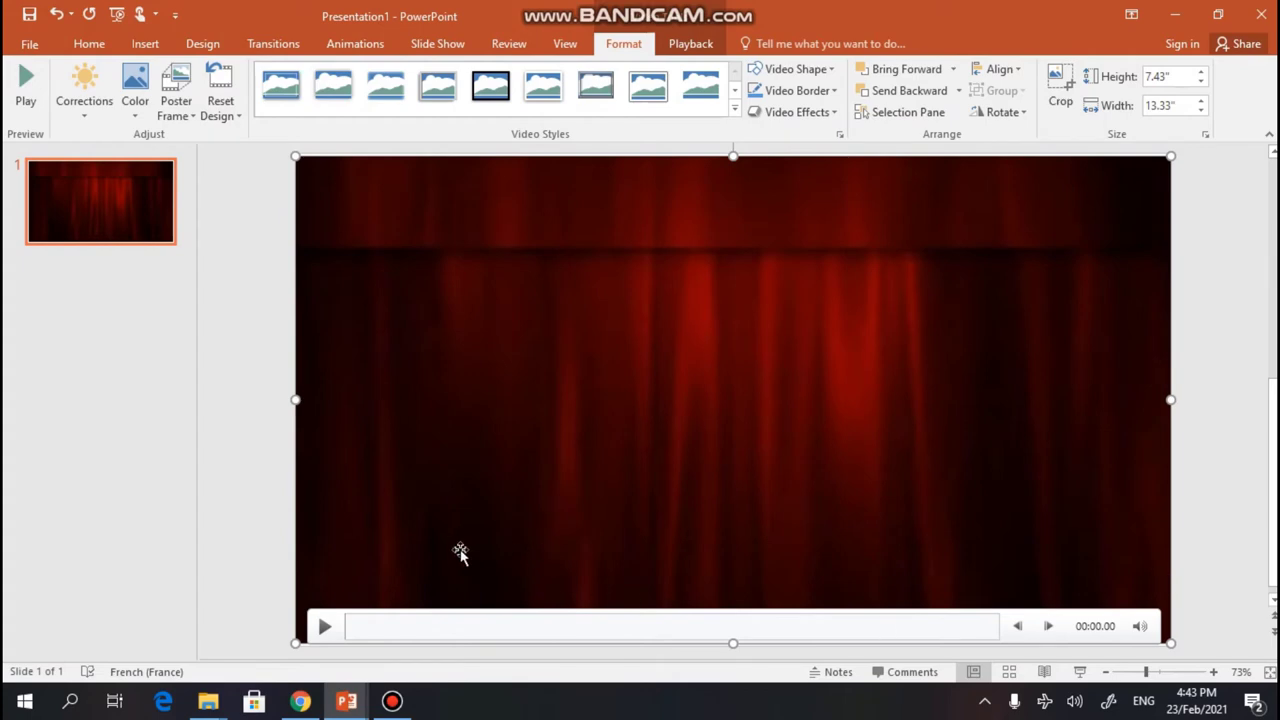
pyautogui.click(324, 628)
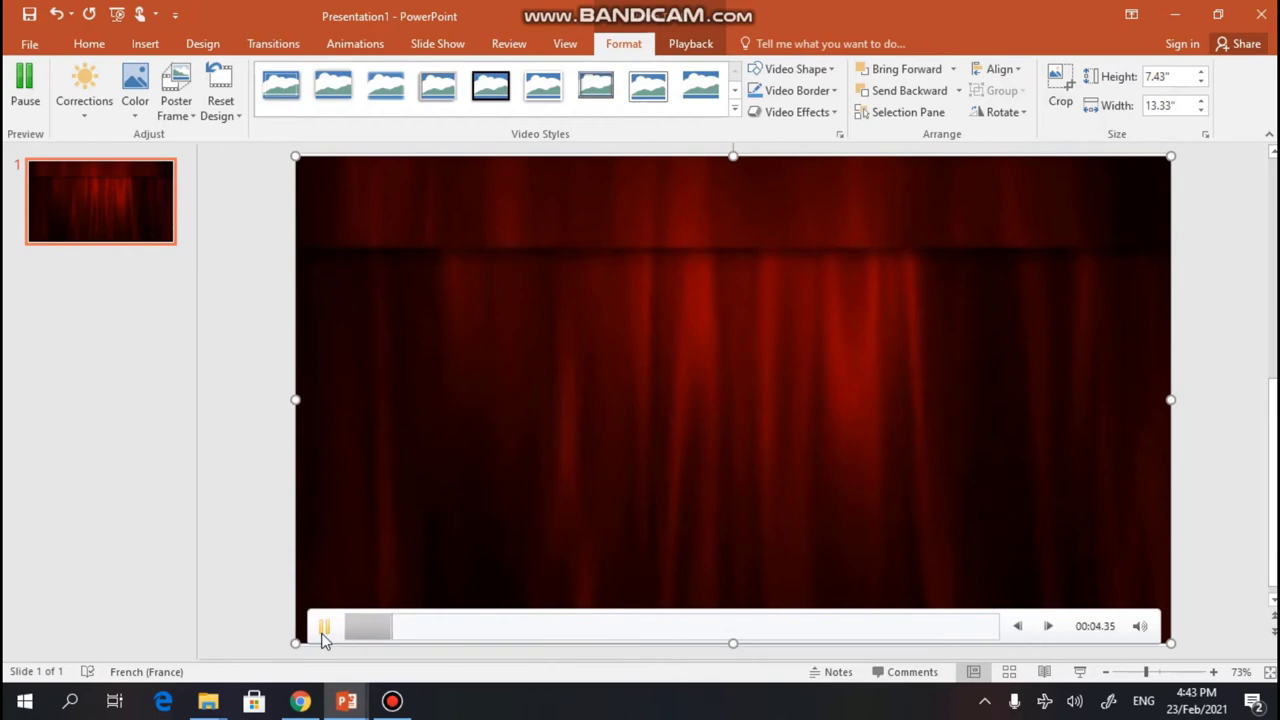
pyautogui.click(458, 630)
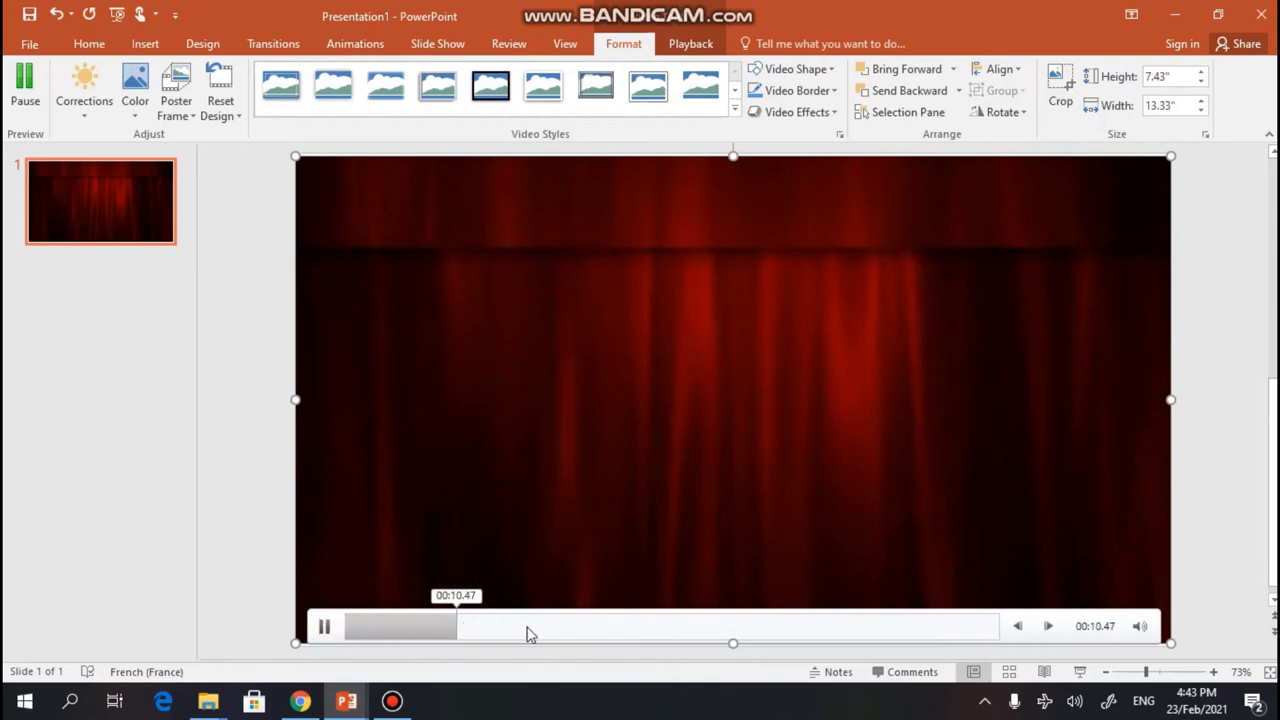
pyautogui.click(564, 632)
pyautogui.click(640, 632)
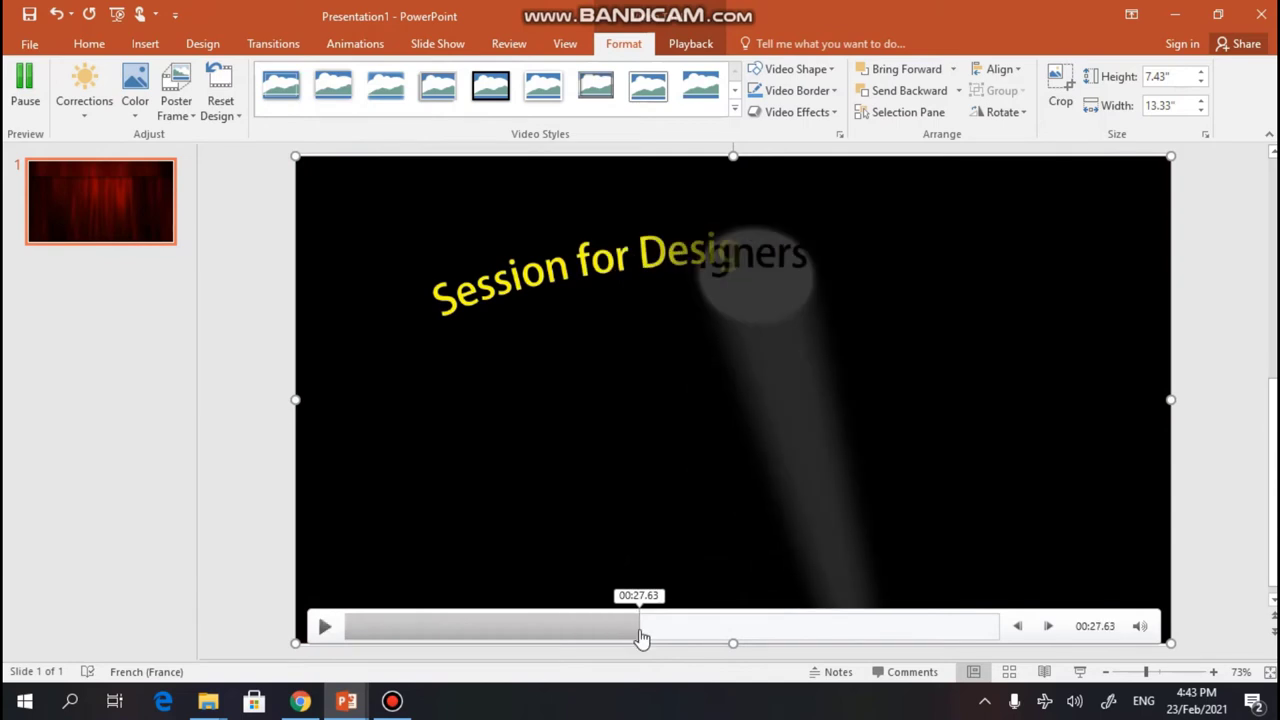
pyautogui.moveTo(717, 629); pyautogui.dragTo(880, 626)
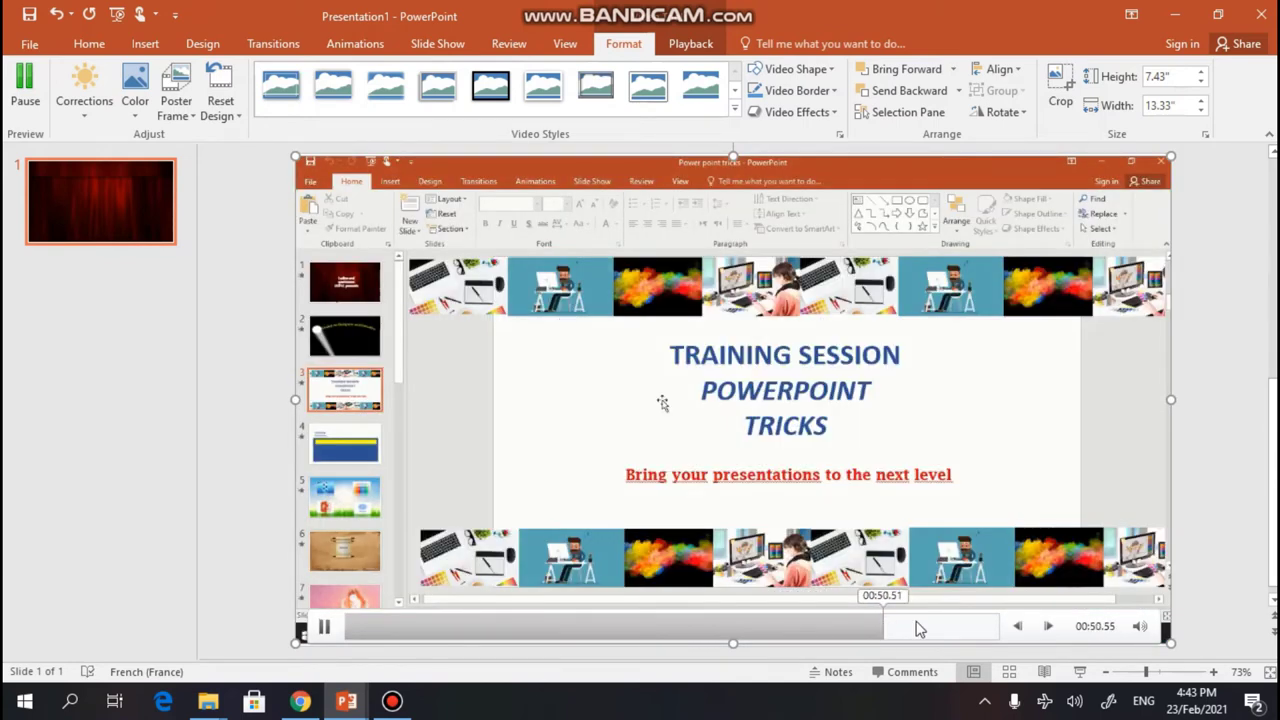
pyautogui.click(324, 630)
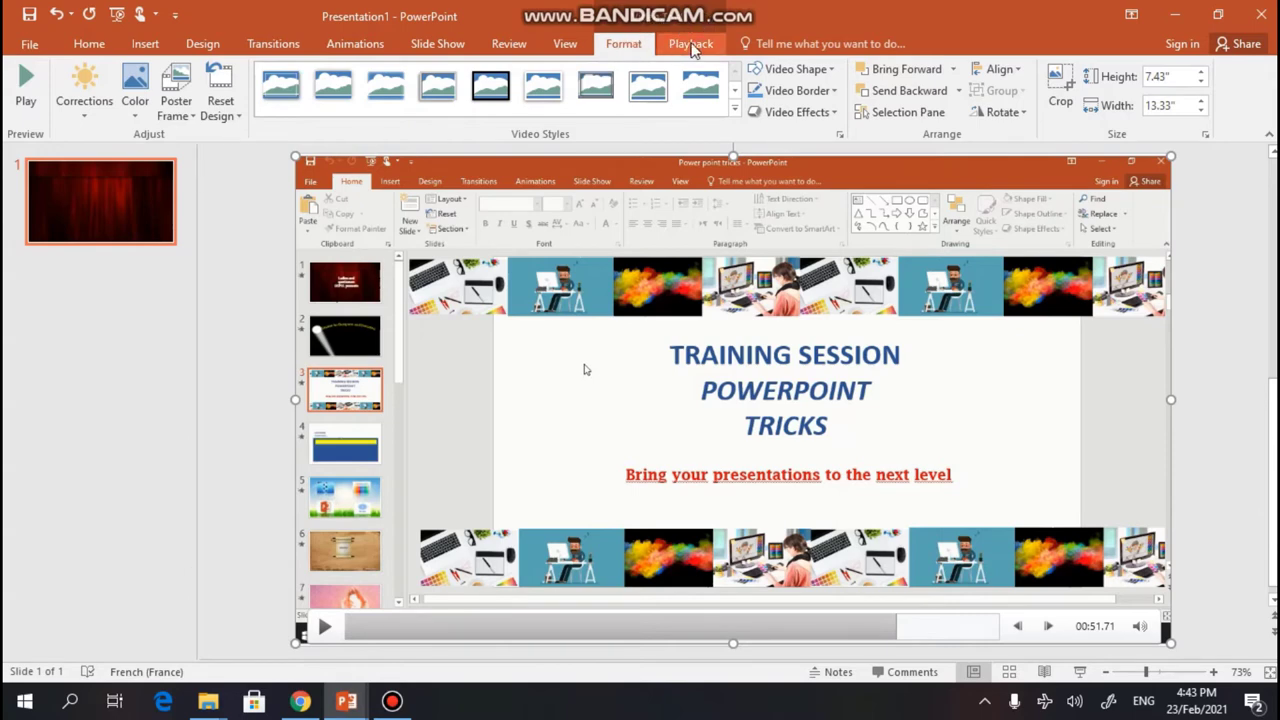
# Set the video to Play Full Screen, shrink it and centre it on the slide.
pyautogui.click(700, 45)
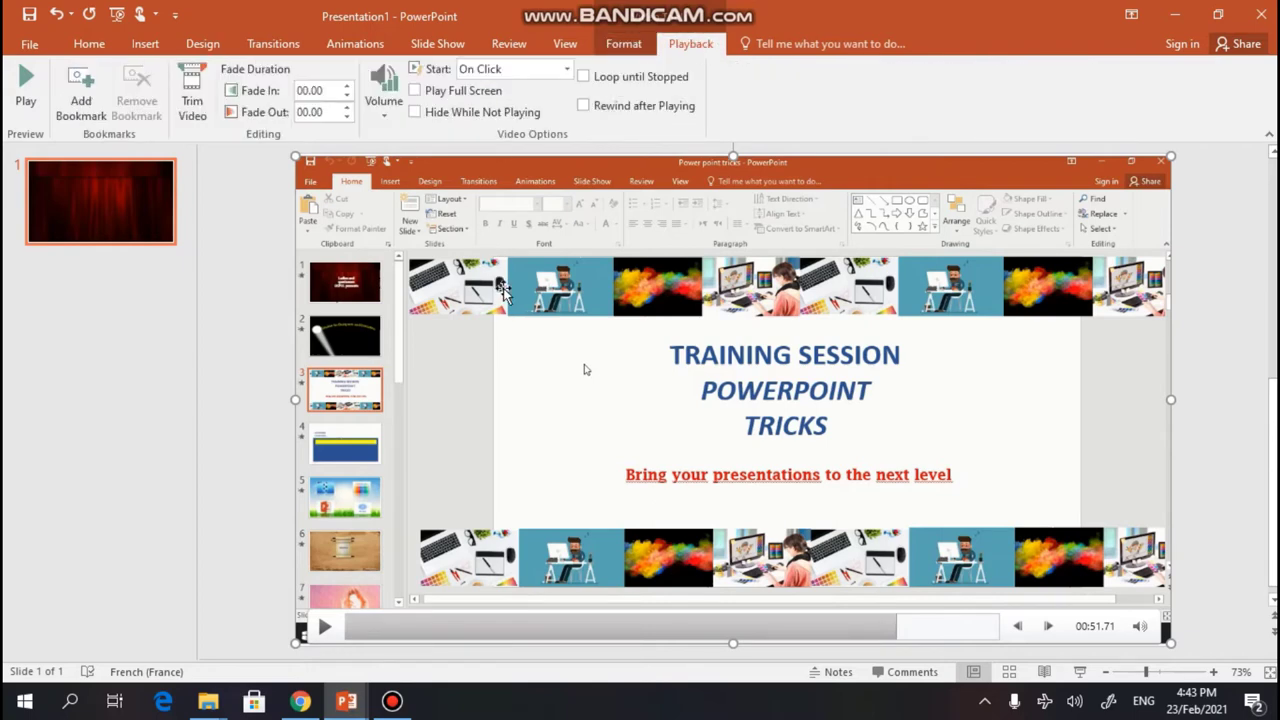
pyautogui.click(415, 91)
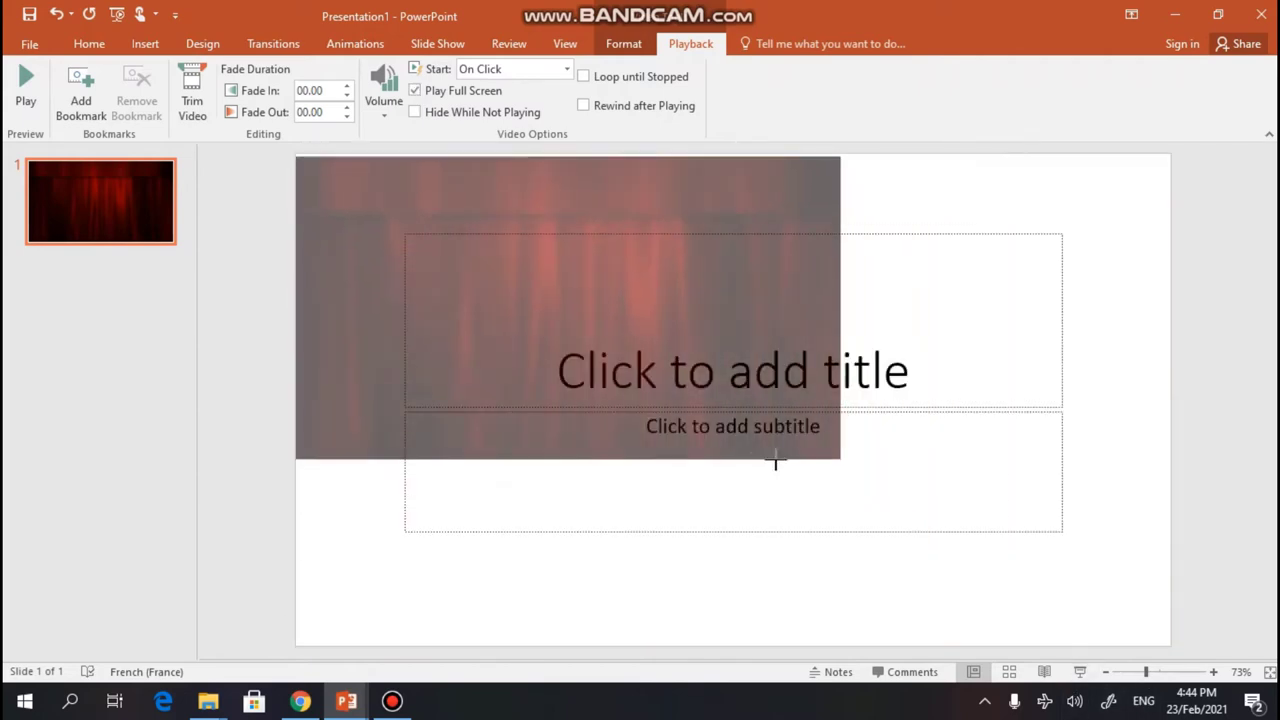
pyautogui.moveTo(1152, 627); pyautogui.dragTo(785, 460)
pyautogui.moveTo(449, 283)
pyautogui.mouseDown()
pyautogui.moveTo(697, 430)
pyautogui.moveTo(617, 372)
pyautogui.mouseUp()
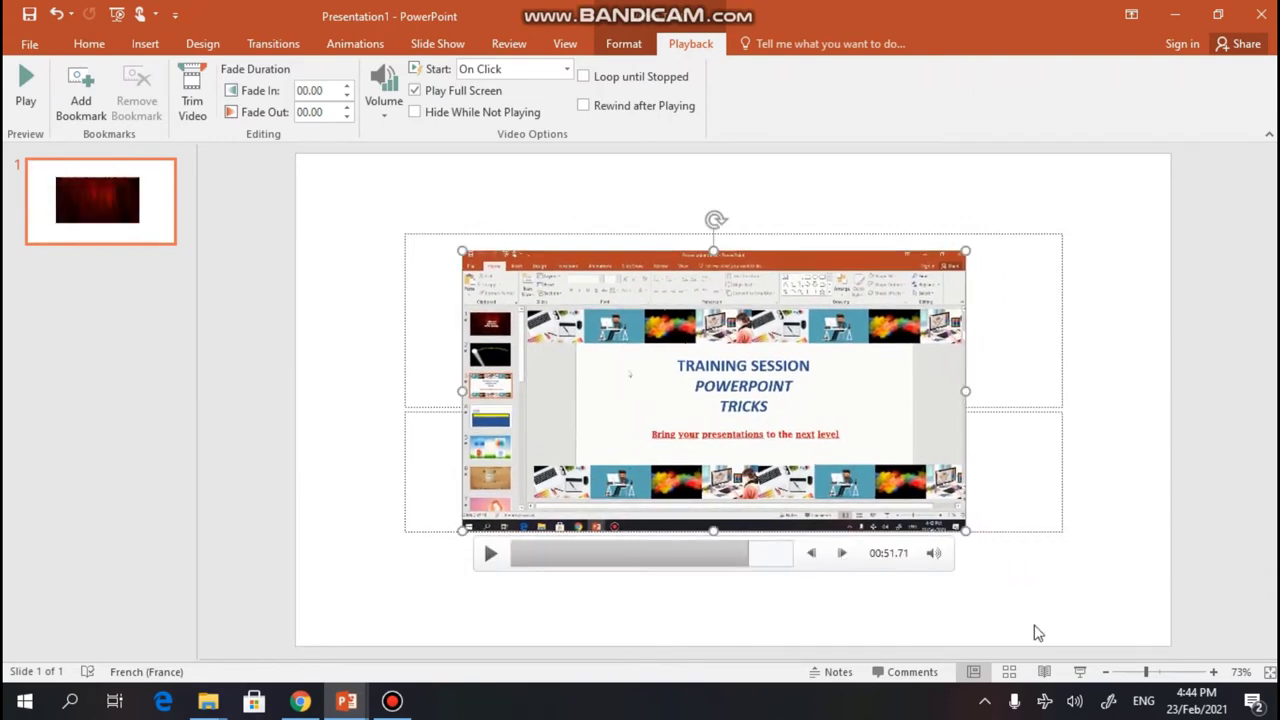
pyautogui.click(1080, 672)
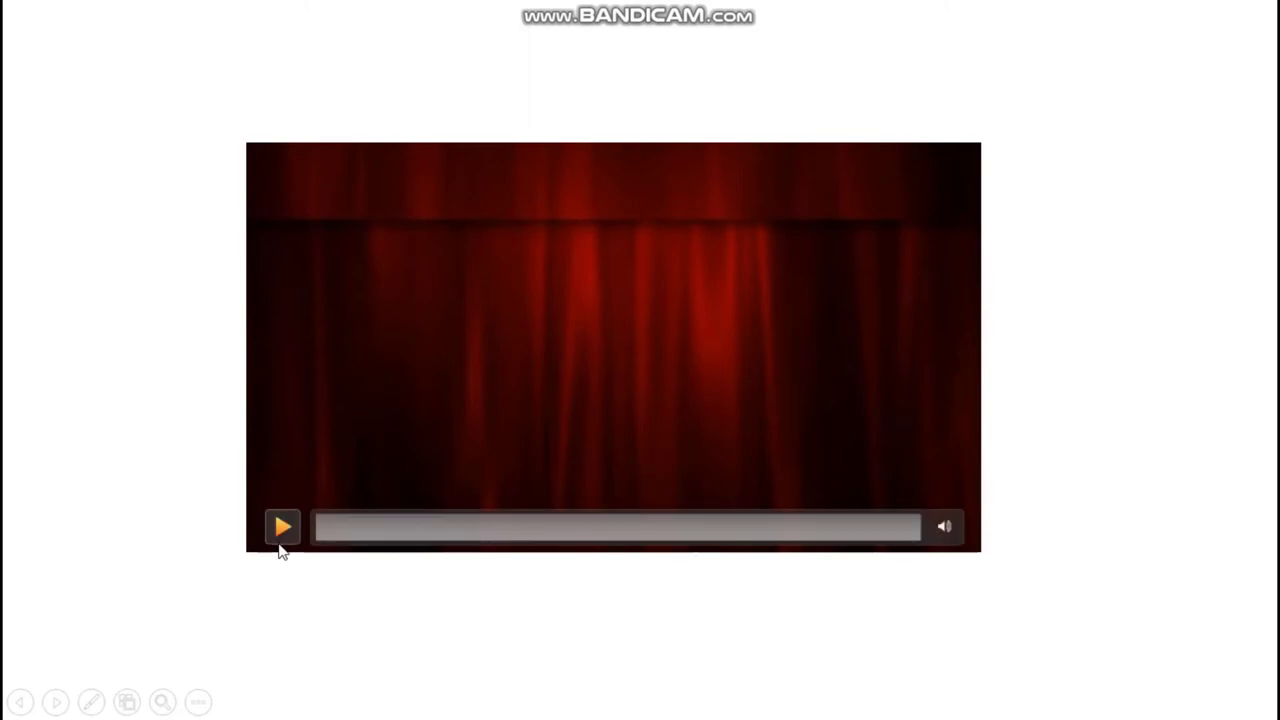
pyautogui.click(284, 528)
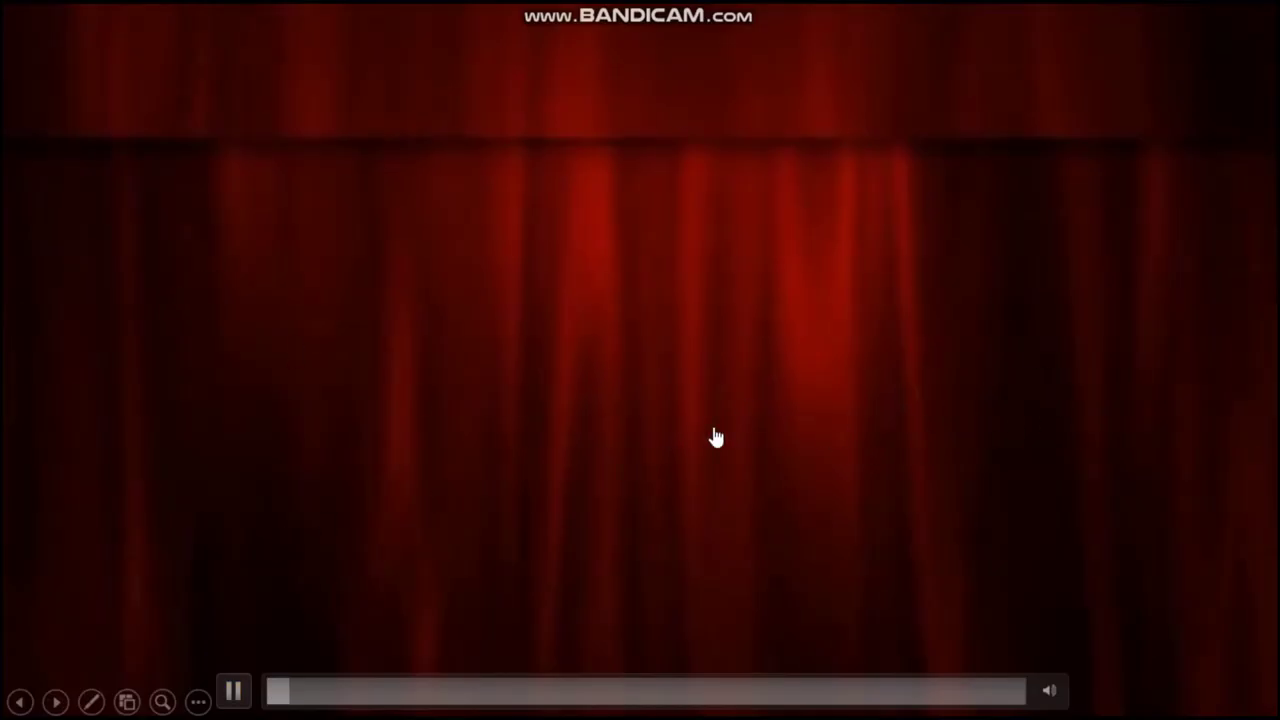
pyautogui.click(663, 431)
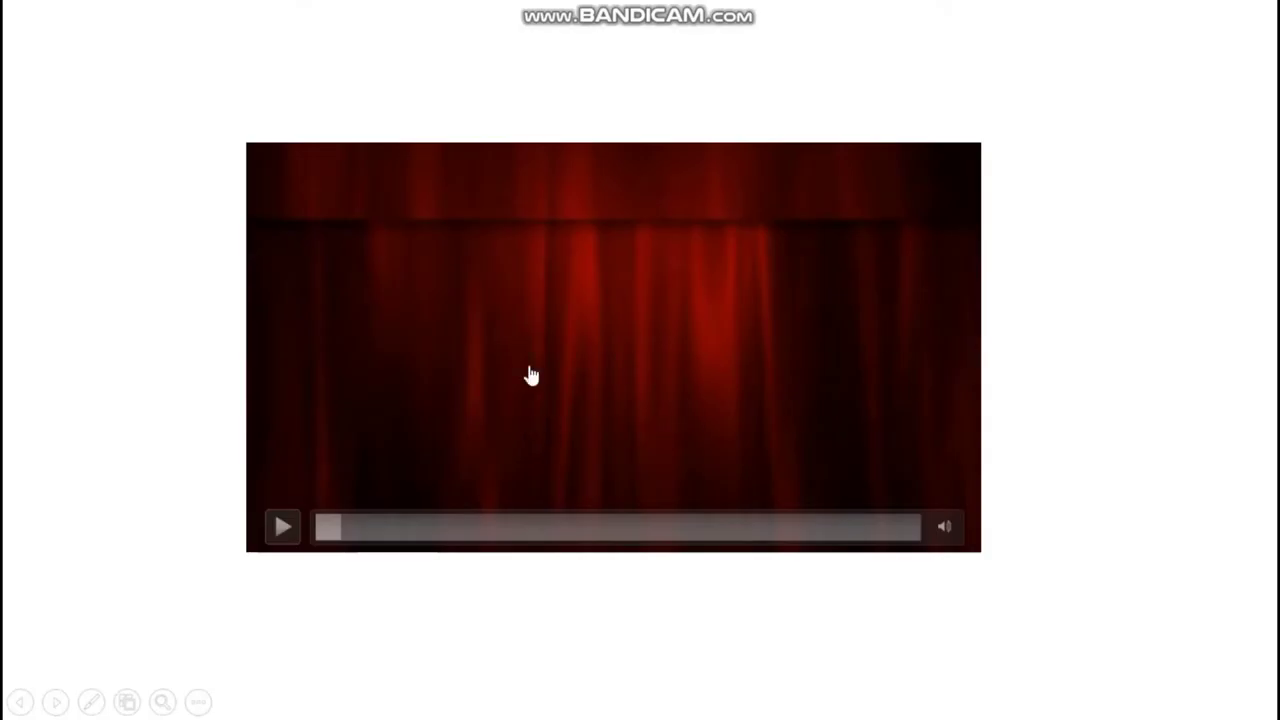
pyautogui.press('Escape')
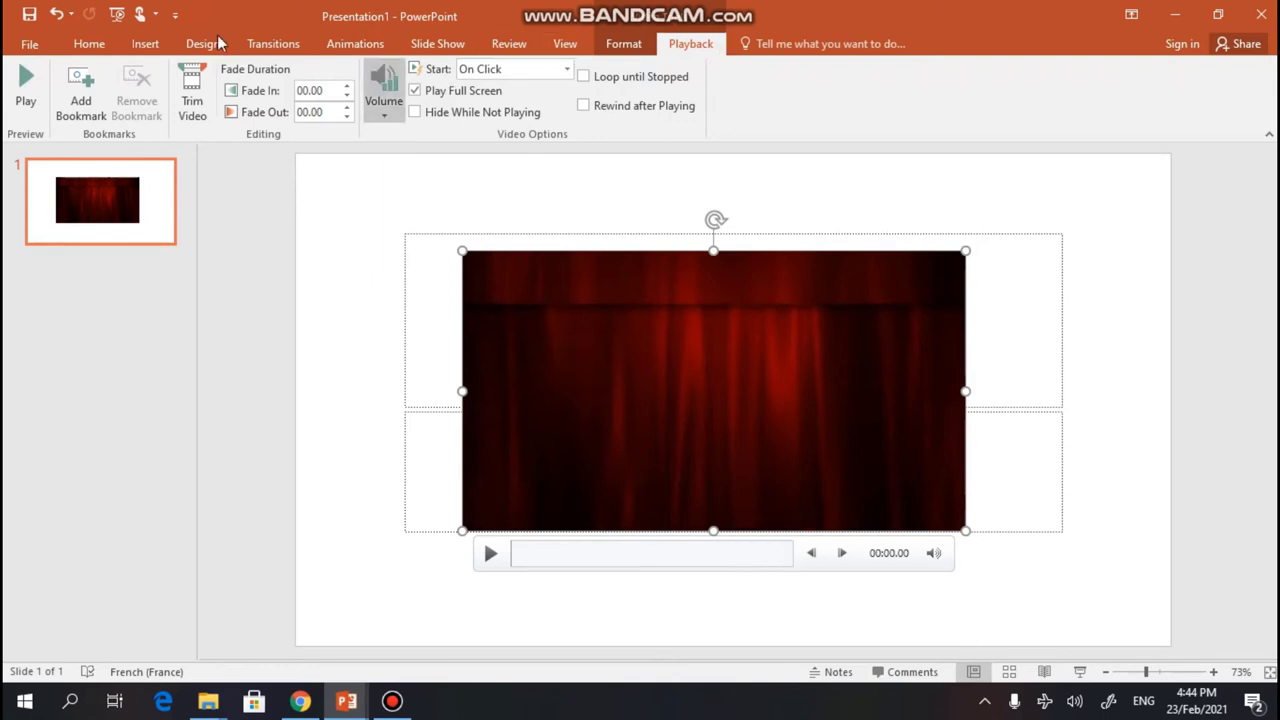
# In Trim Video, pull the video's end back and set End Time to 00:54.400.
pyautogui.click(195, 97)
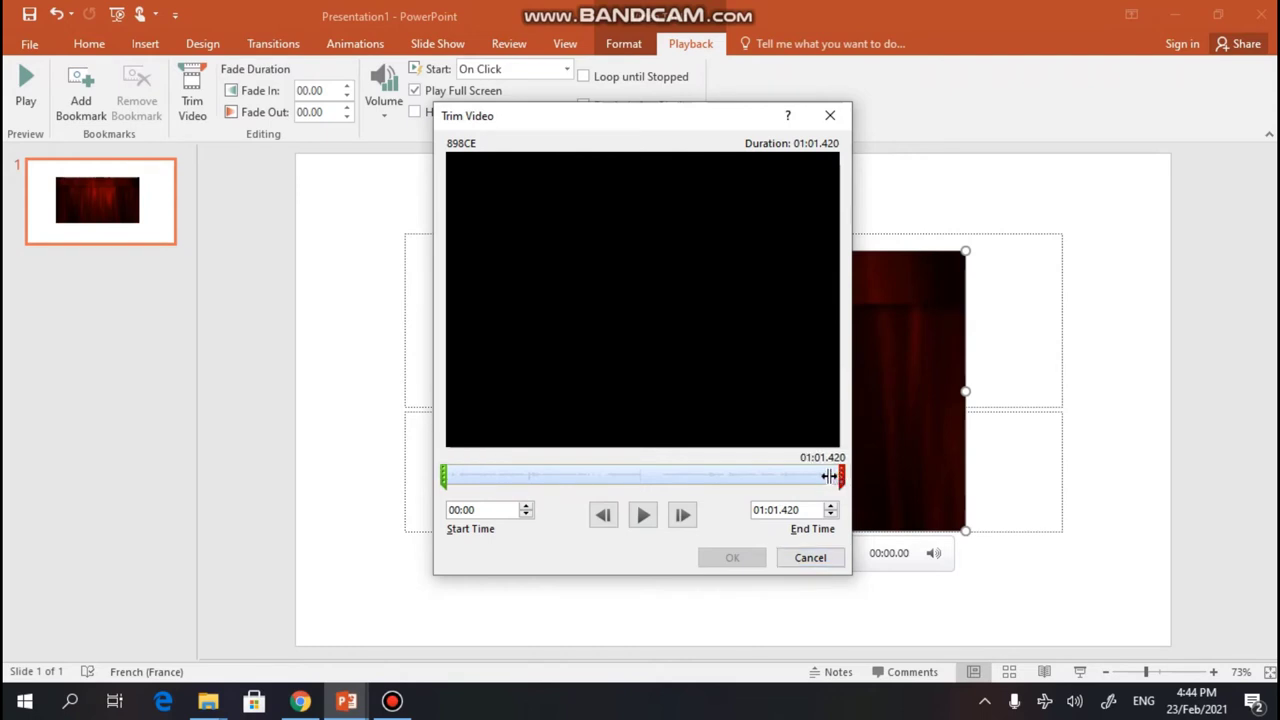
pyautogui.moveTo(840, 476); pyautogui.dragTo(799, 476)
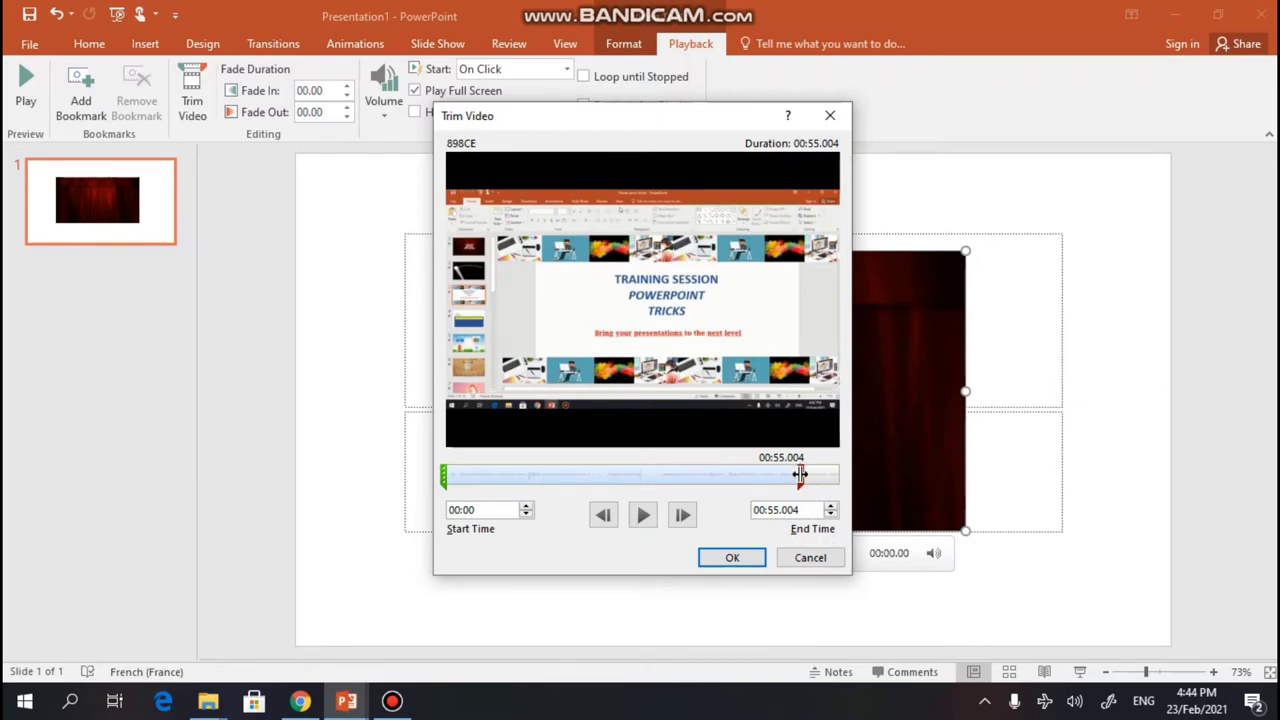
pyautogui.moveTo(800, 474); pyautogui.dragTo(791, 474)
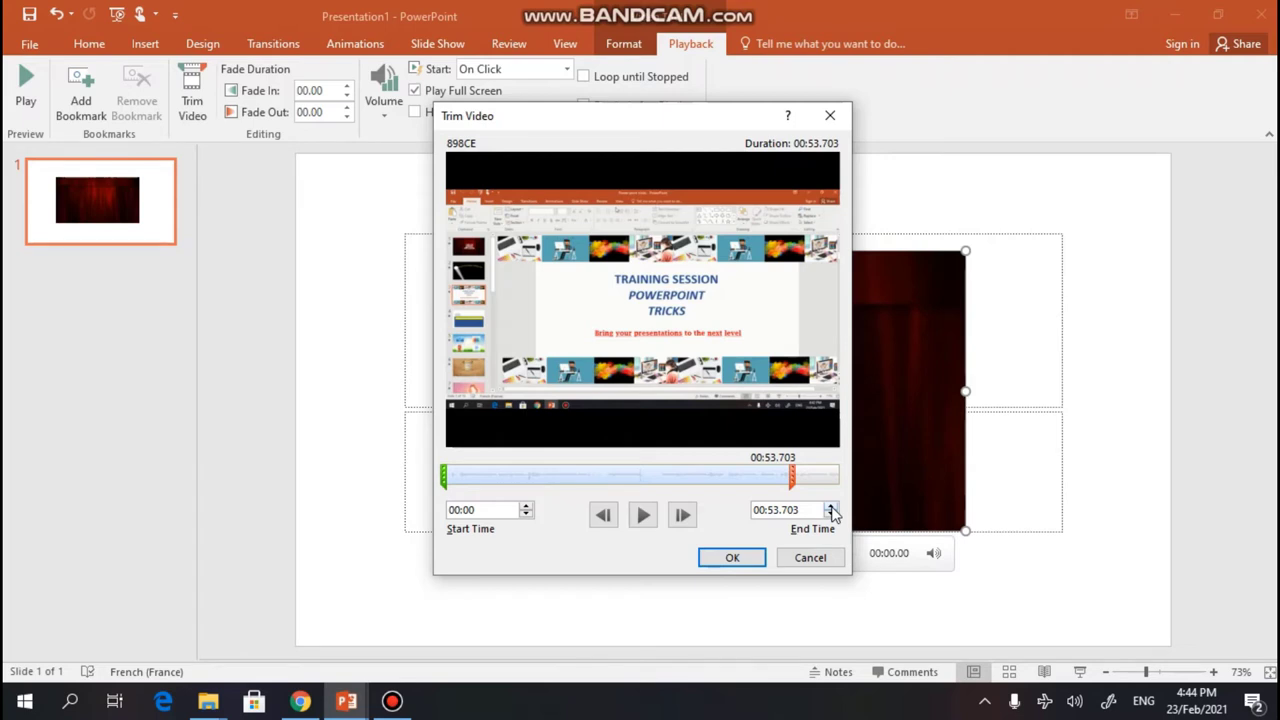
pyautogui.click(831, 507)
pyautogui.click(831, 507)
pyautogui.click(831, 507)
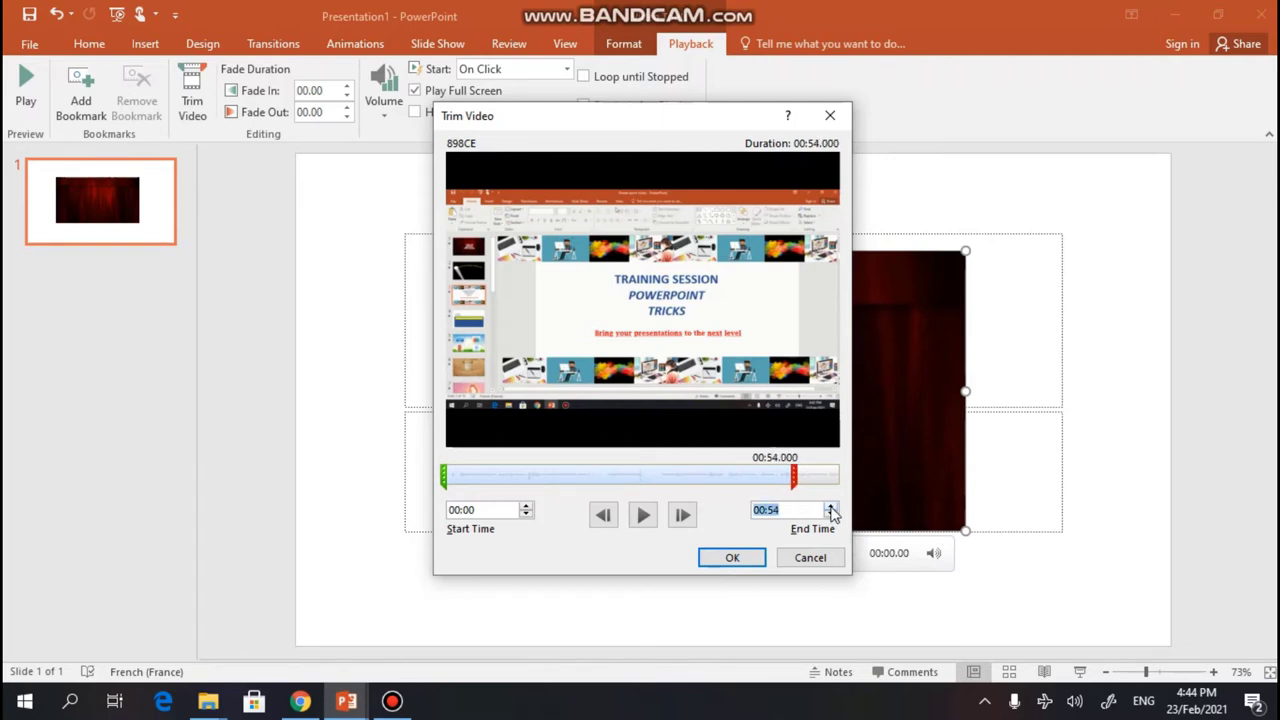
pyautogui.click(831, 507)
pyautogui.click(831, 507)
pyautogui.click(831, 507)
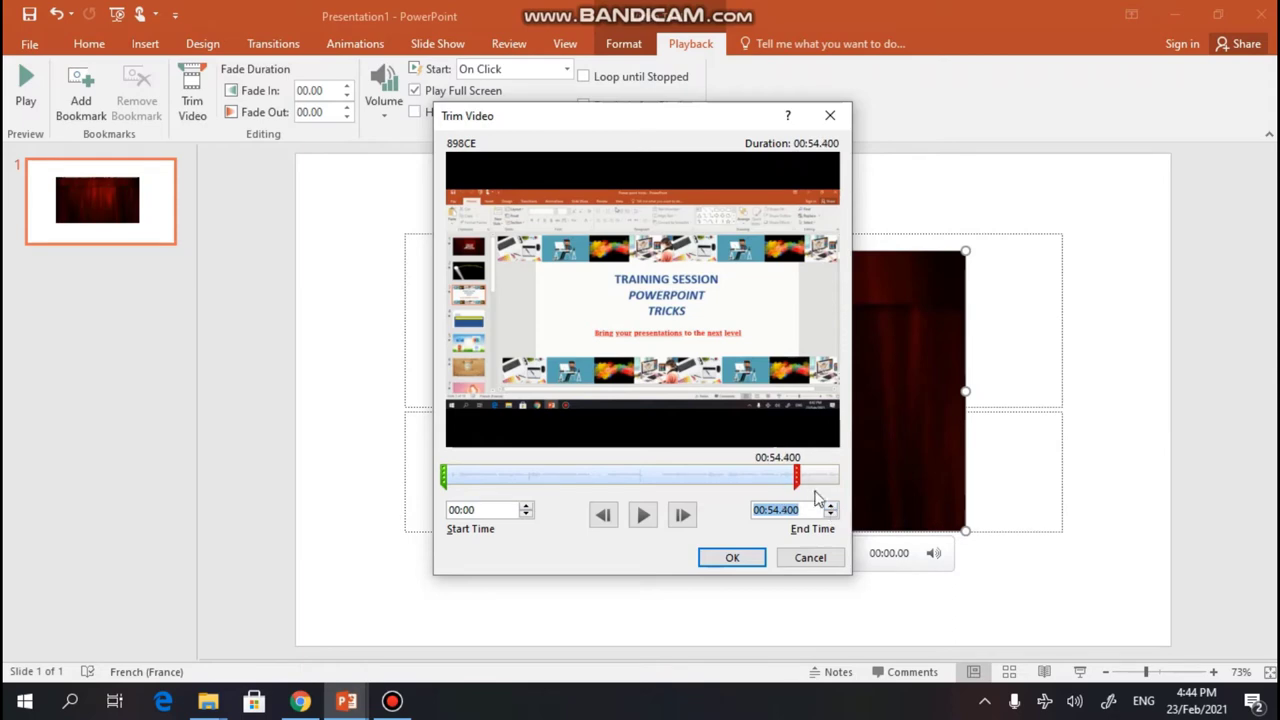
pyautogui.click(782, 480)
# Preview the clip's ending and extend End Time to 00:55.300.
pyautogui.click(790, 478)
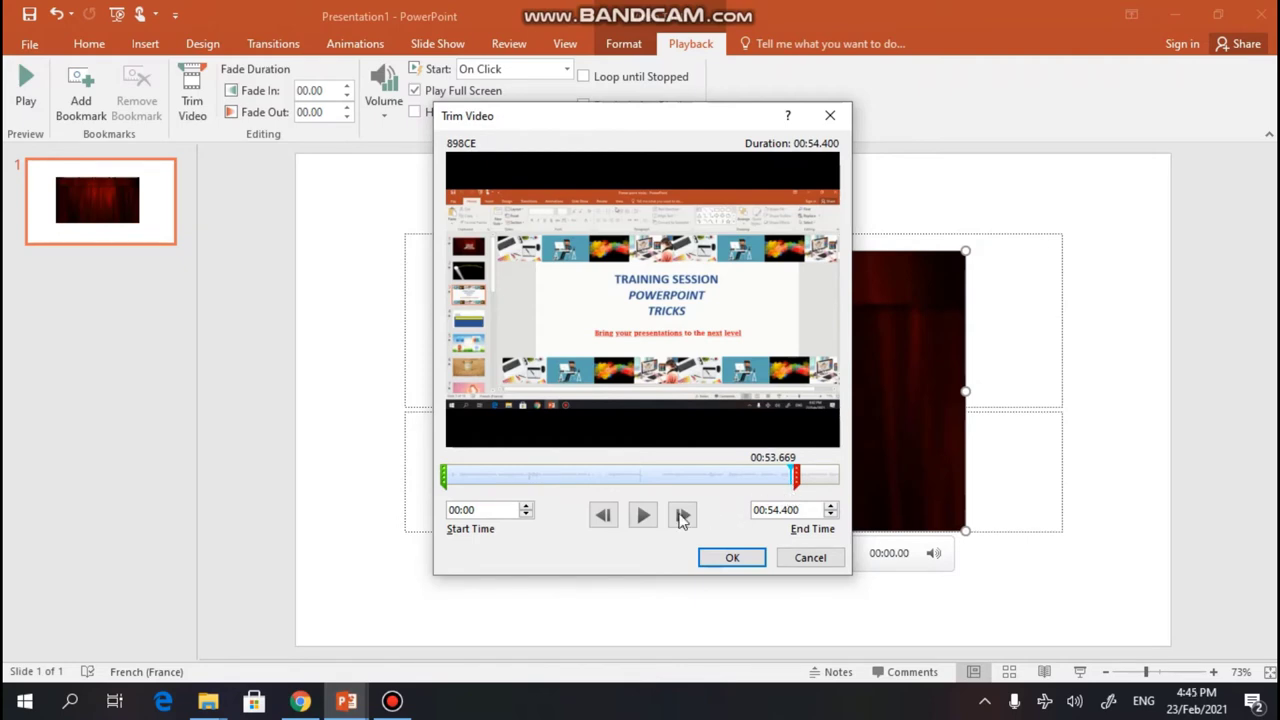
pyautogui.click(641, 520)
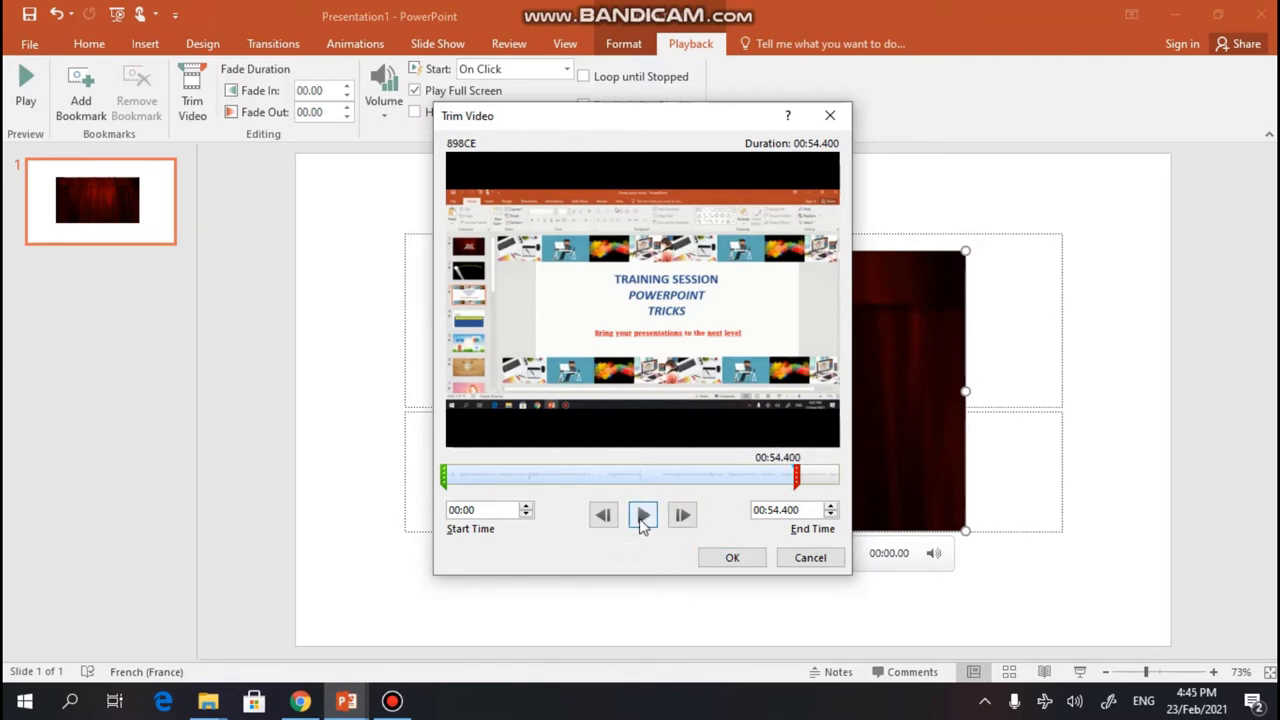
pyautogui.click(644, 524)
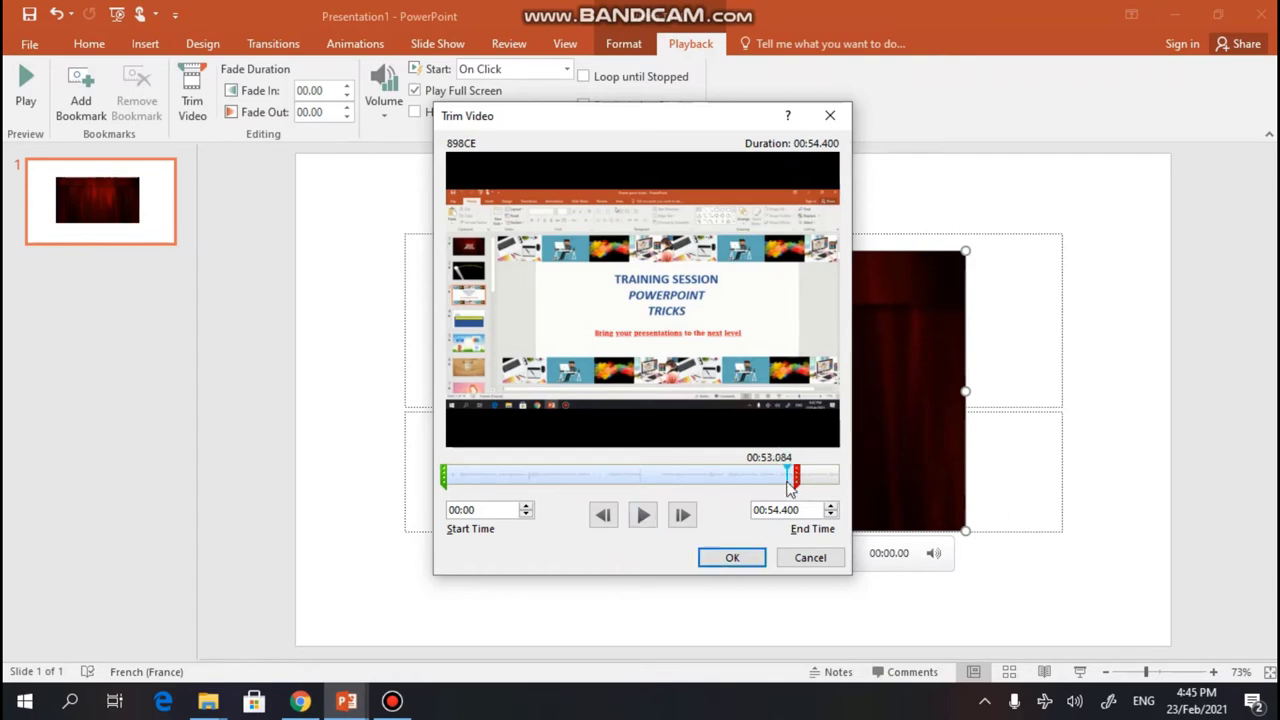
pyautogui.click(645, 516)
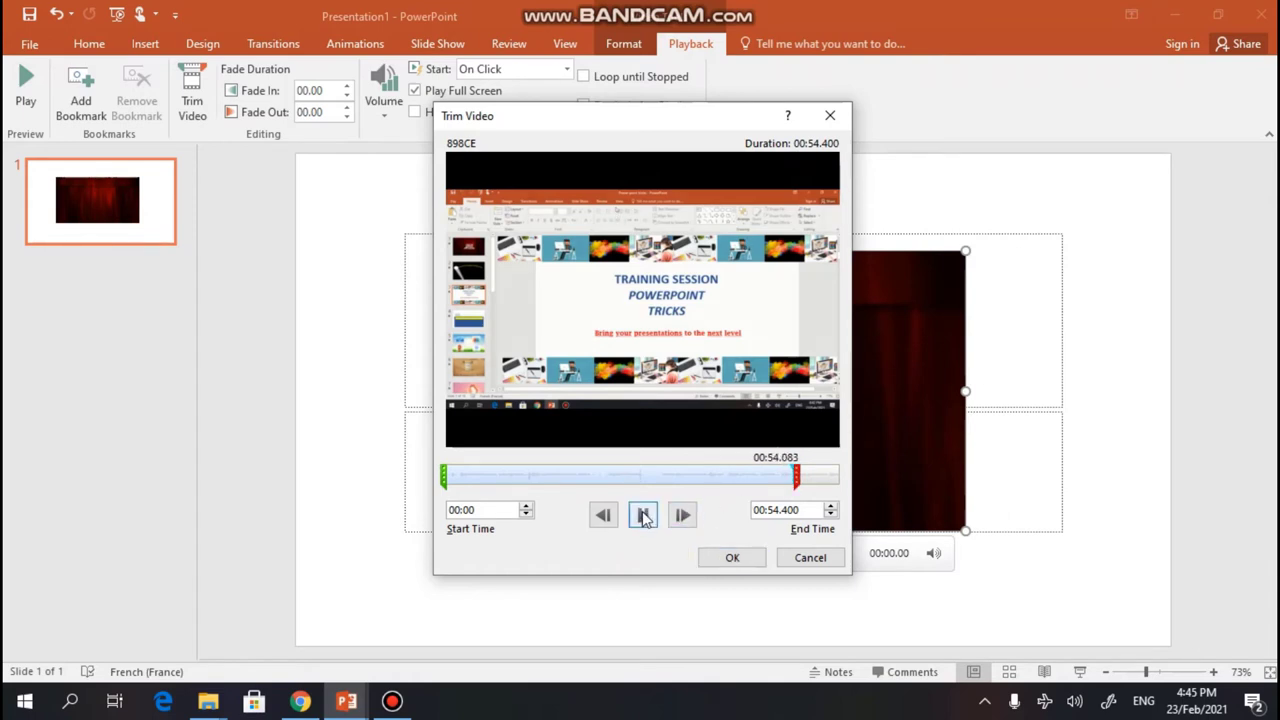
pyautogui.click(830, 507)
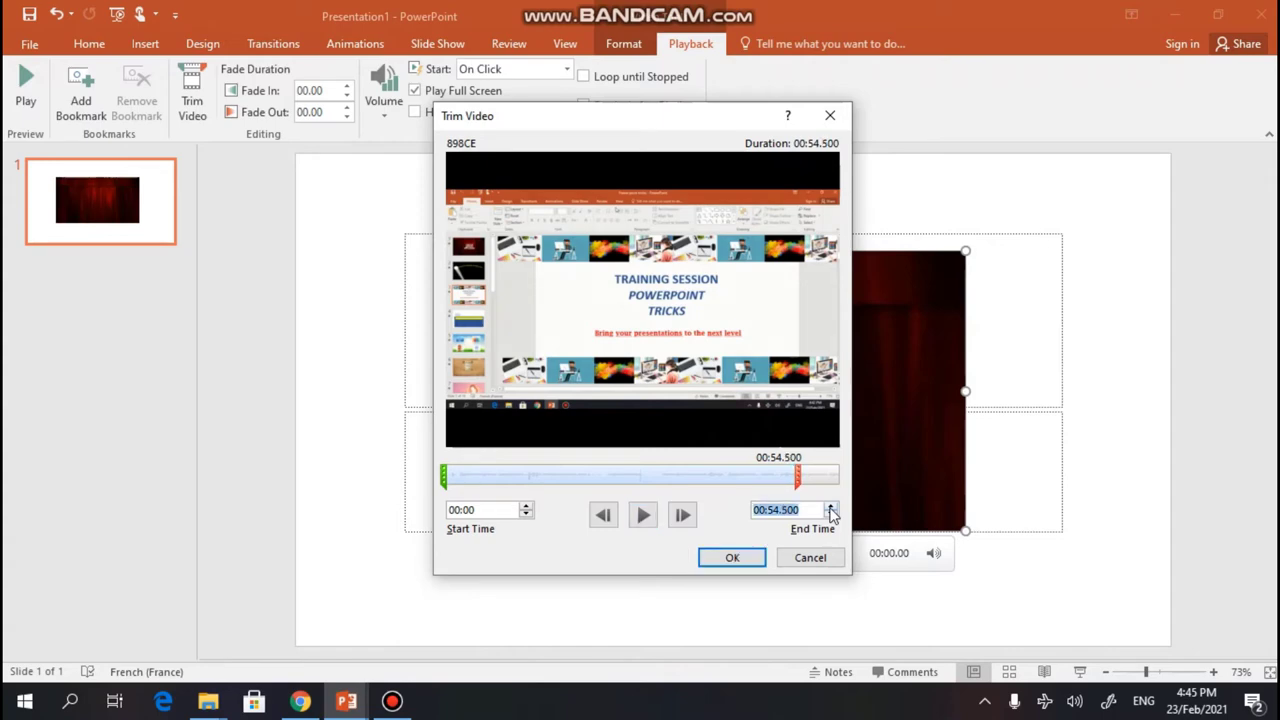
pyautogui.click(830, 507)
pyautogui.click(830, 507)
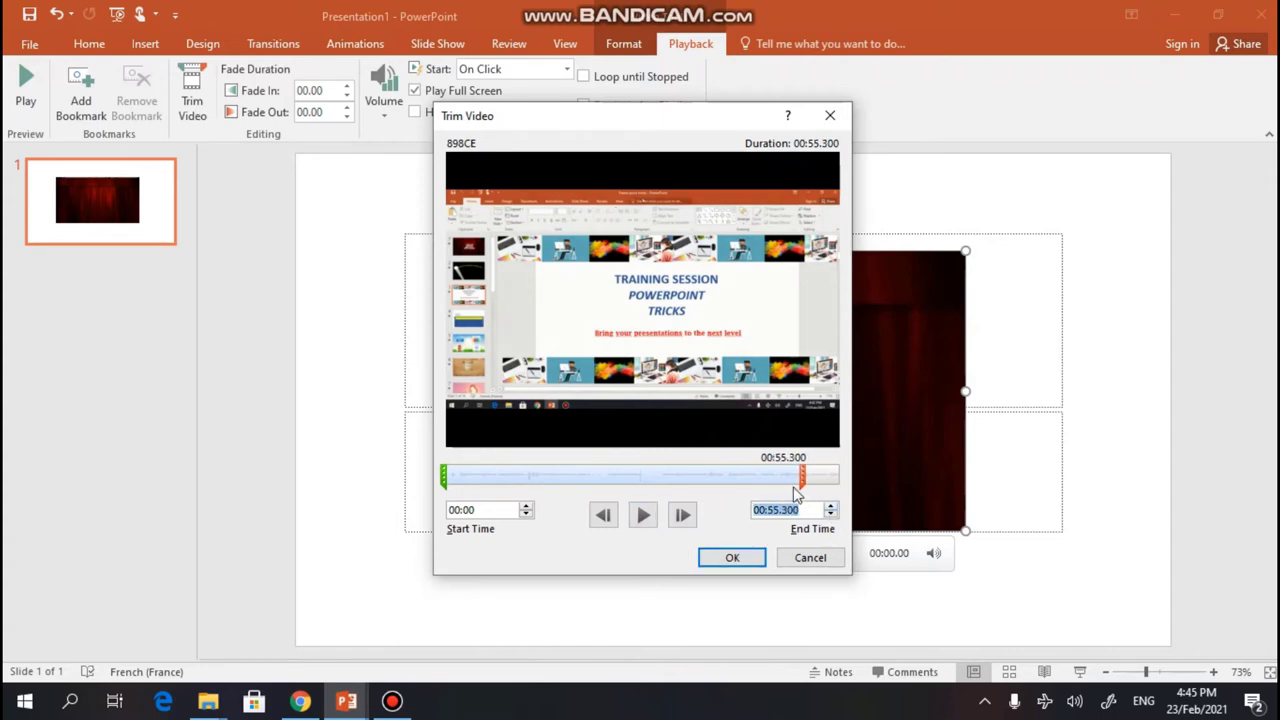
pyautogui.click(798, 478)
pyautogui.click(643, 515)
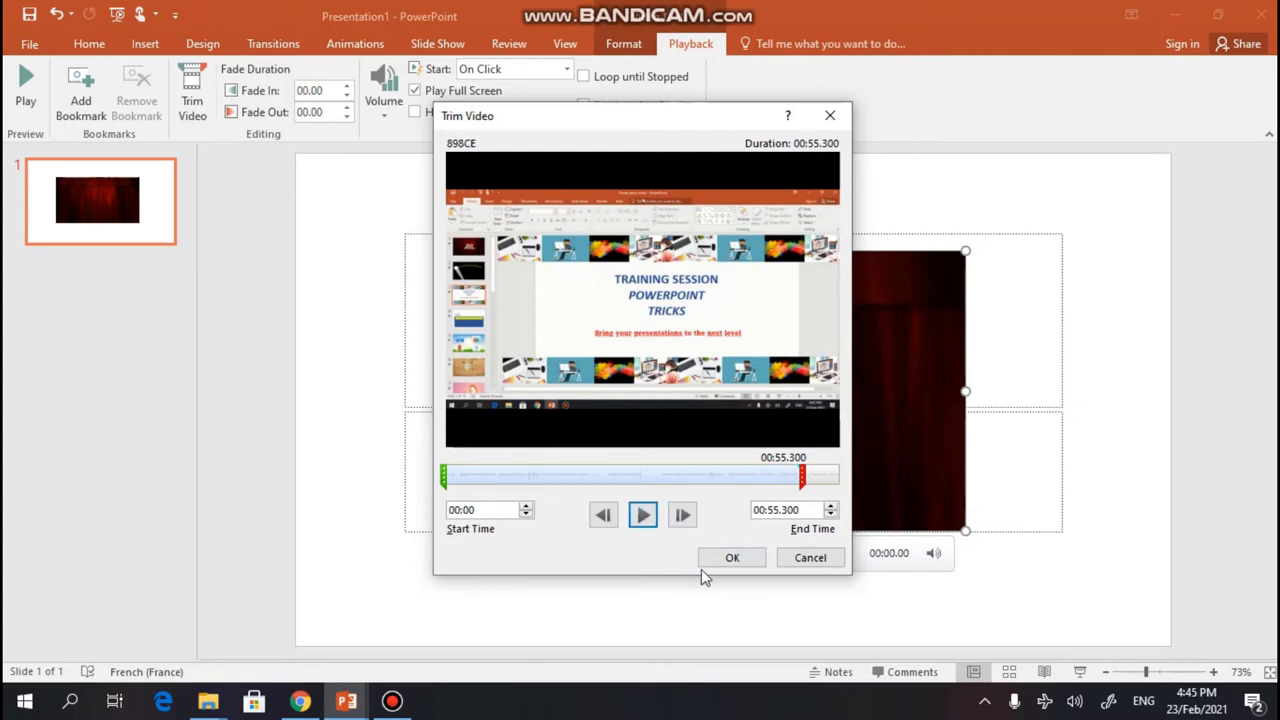
# Keep Start Time at 00:00, apply the trim, and reselect the video.
pyautogui.moveTo(444, 477); pyautogui.dragTo(487, 478)
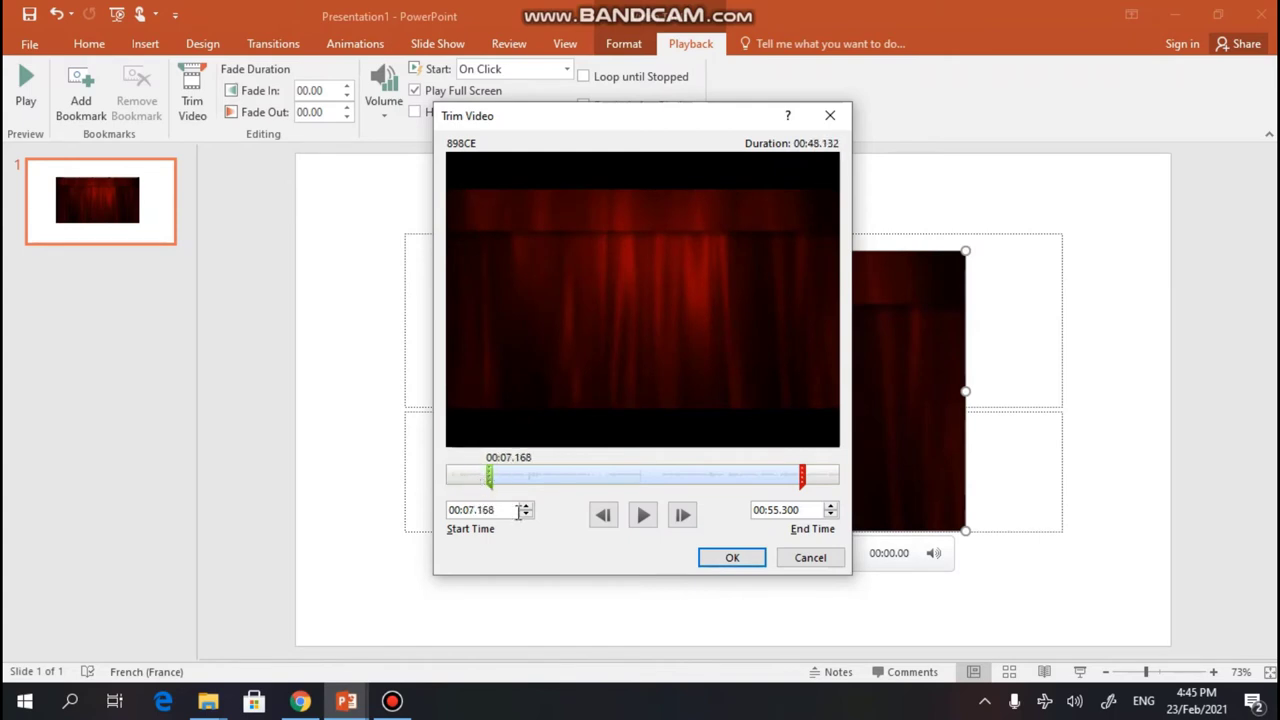
pyautogui.moveTo(489, 477); pyautogui.dragTo(443, 477)
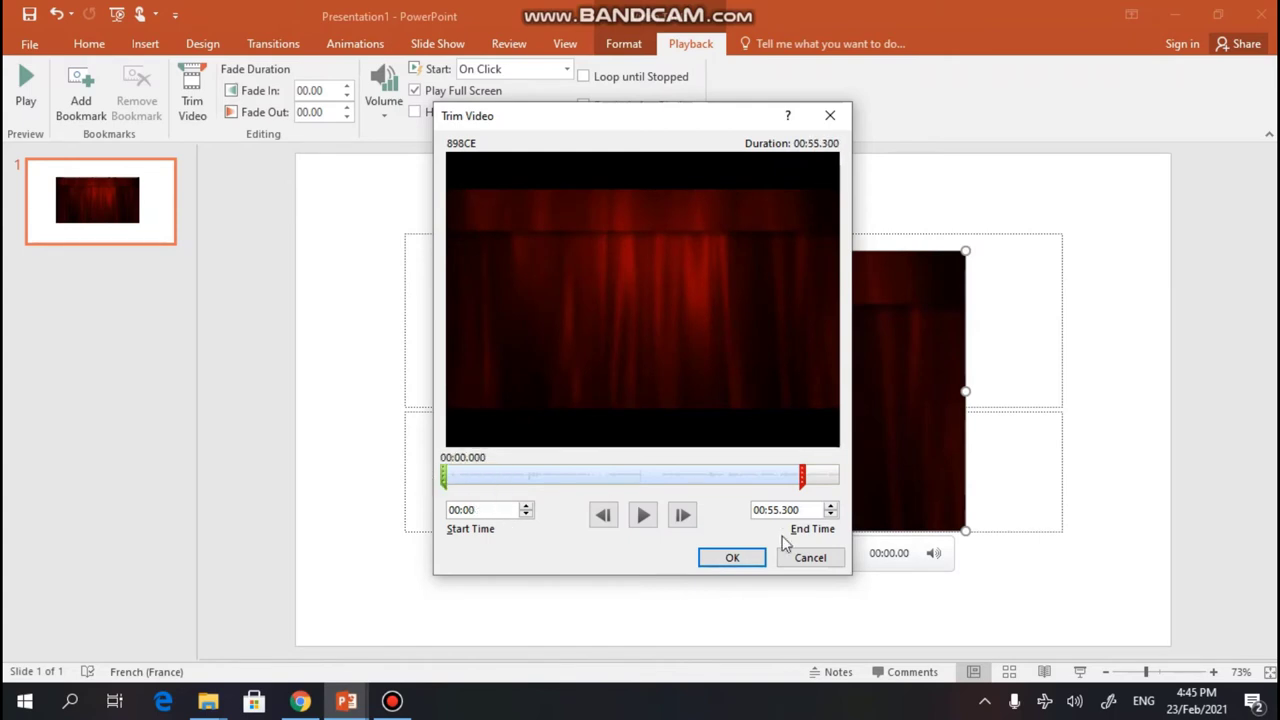
pyautogui.click(735, 558)
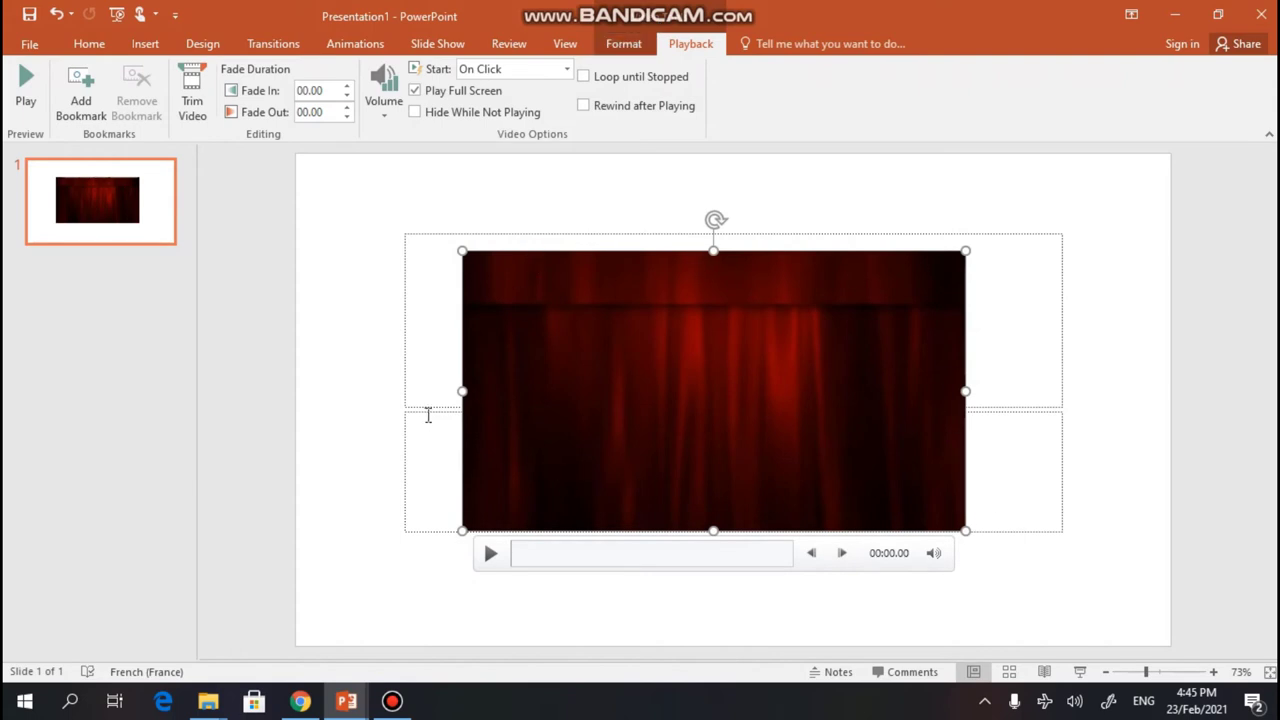
pyautogui.click(372, 486)
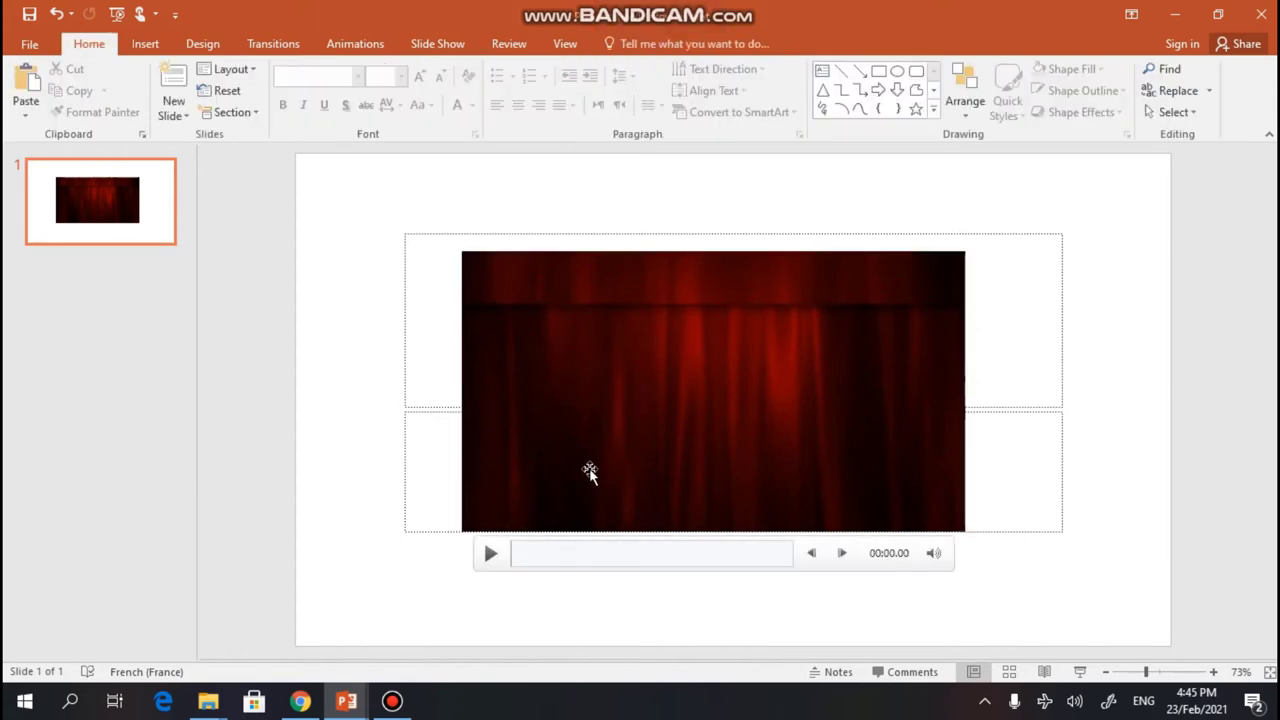
pyautogui.click(715, 430)
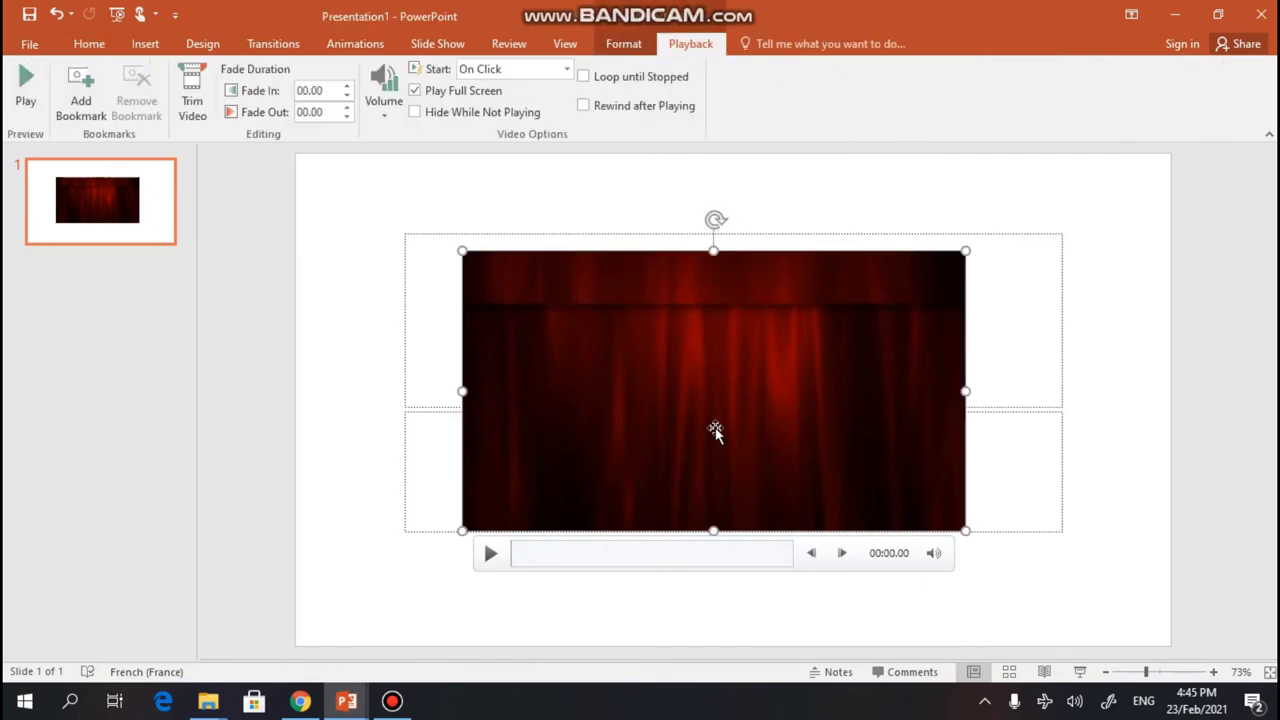
# Try setting the poster frame from an image file, then cancel the offline prompt.
pyautogui.click(622, 47)
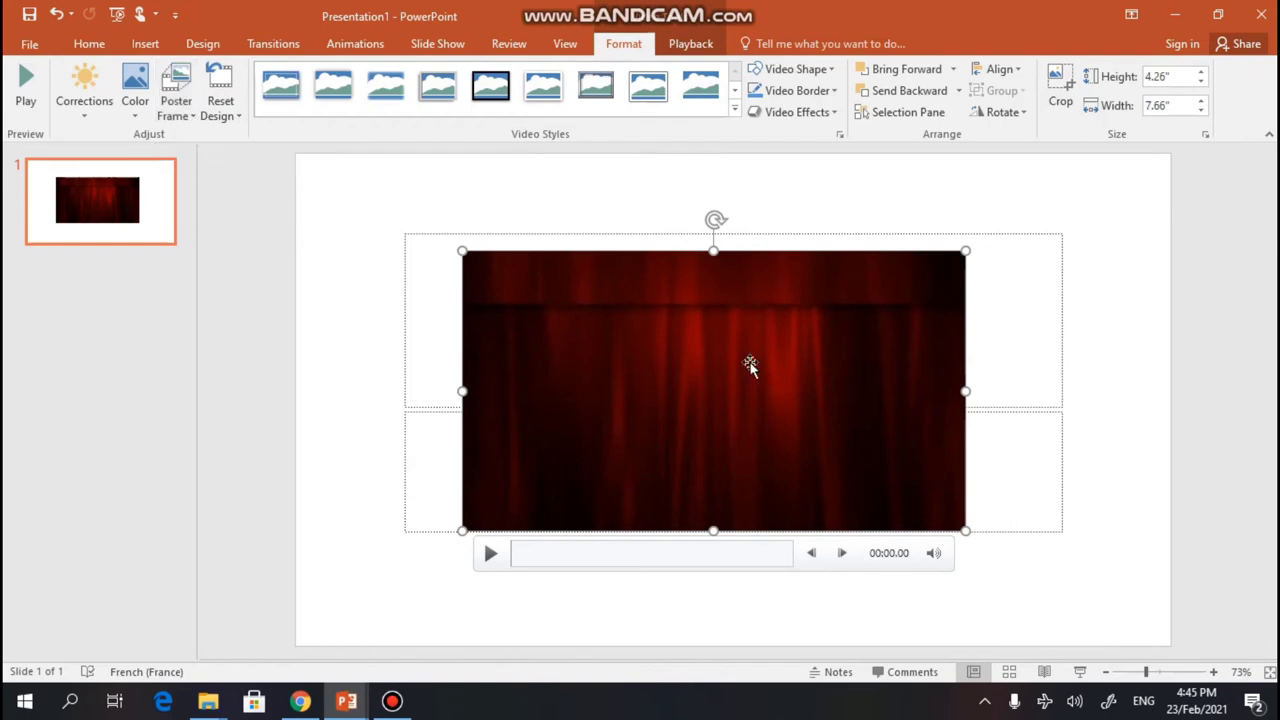
pyautogui.click(186, 114)
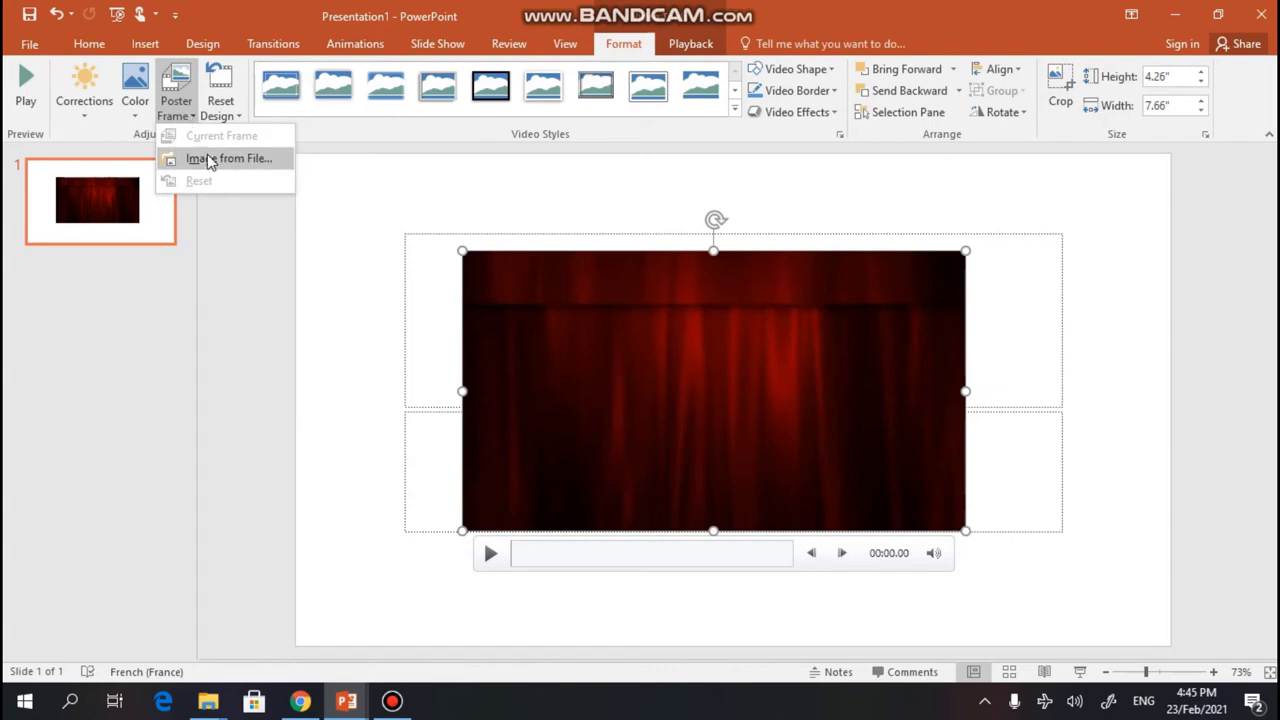
pyautogui.click(210, 158)
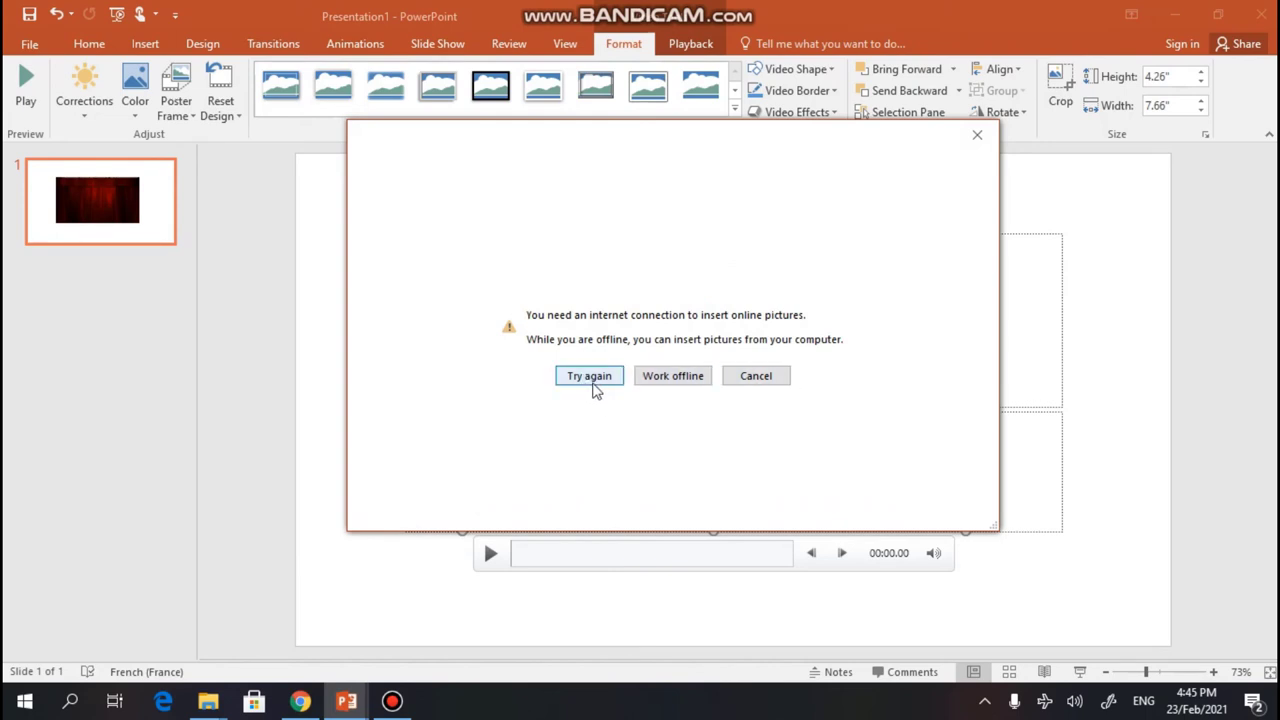
pyautogui.click(977, 136)
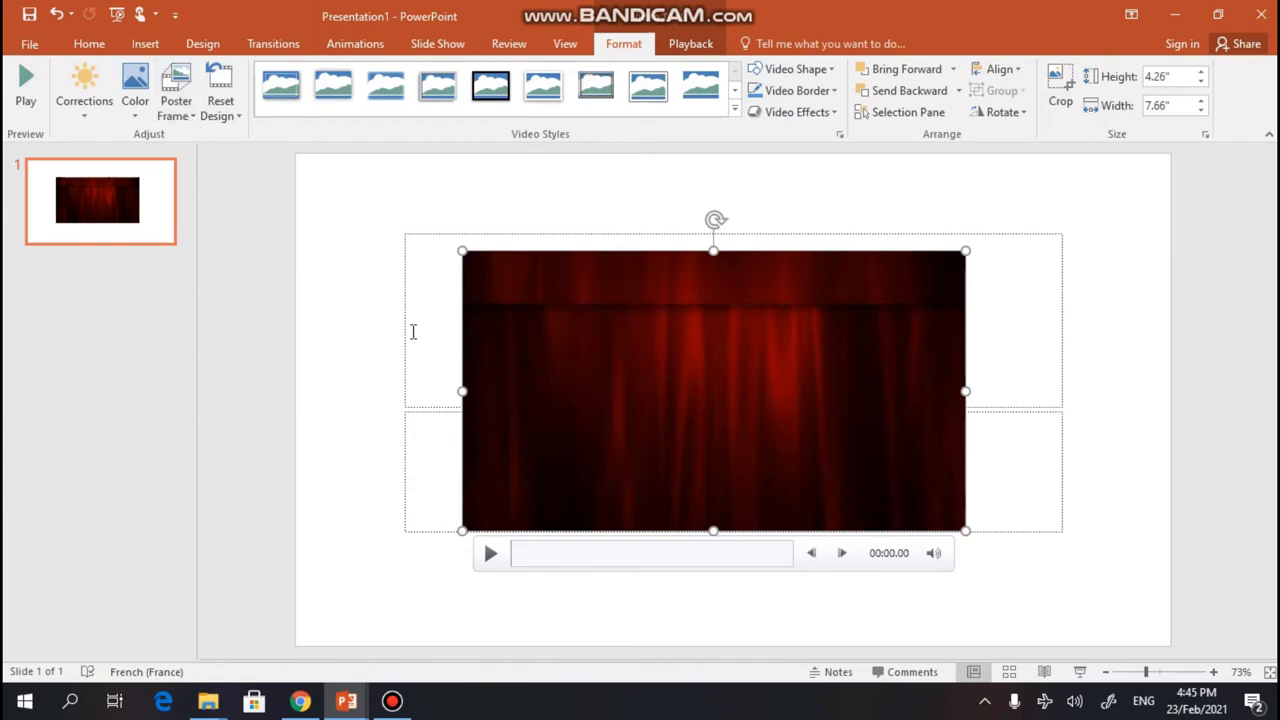
# Set the poster frame to the current frame at 00:29.76, the TRAINING SESSION title.
pyautogui.moveTo(528, 561); pyautogui.dragTo(591, 566)
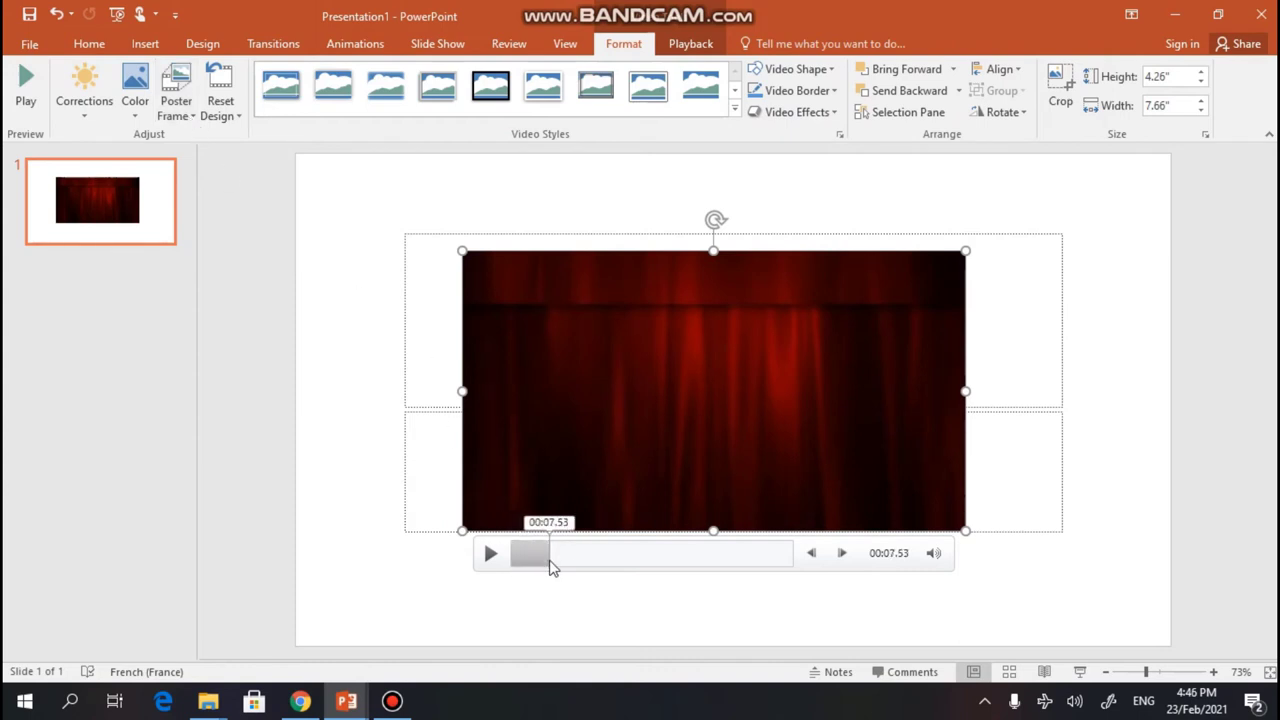
pyautogui.click(640, 561)
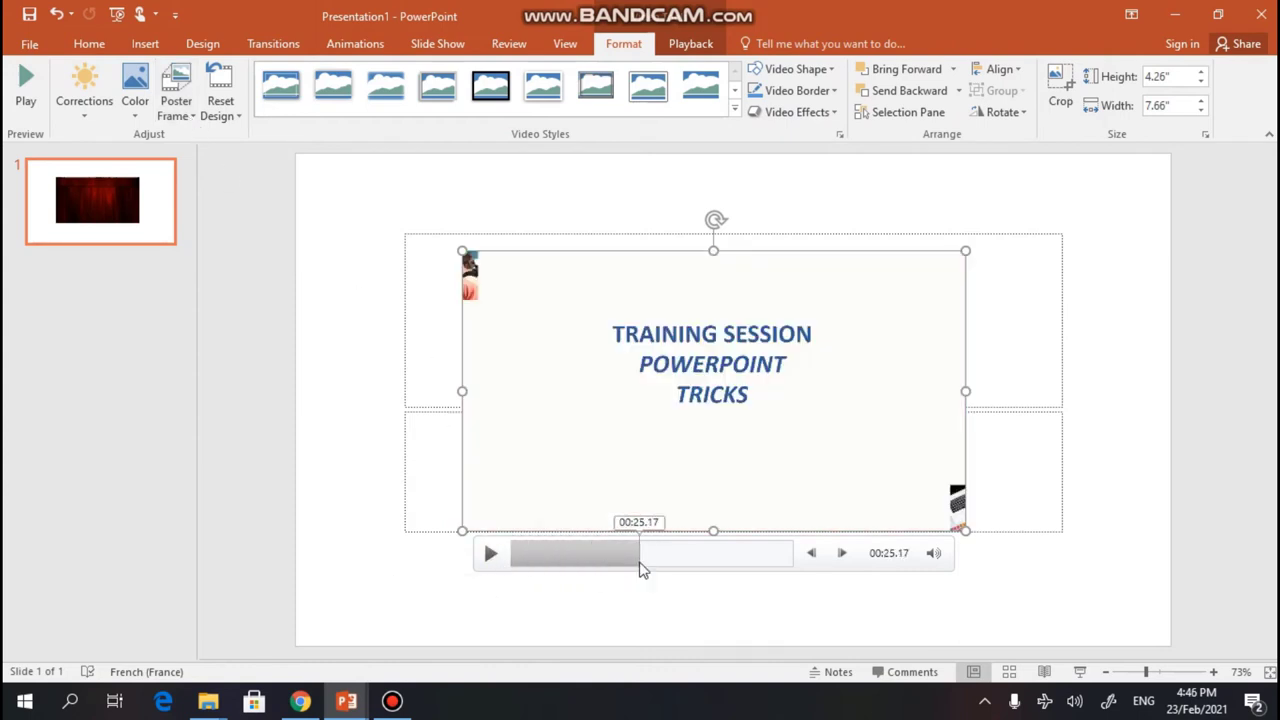
pyautogui.click(662, 556)
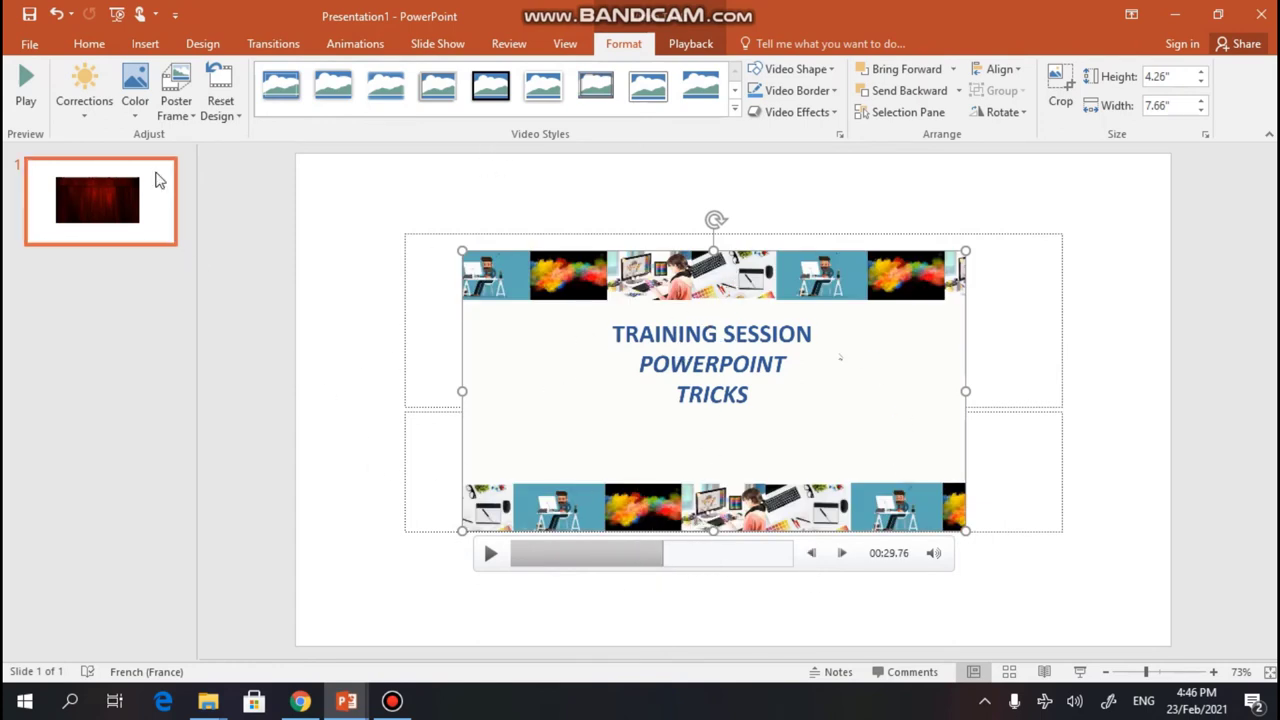
pyautogui.click(185, 113)
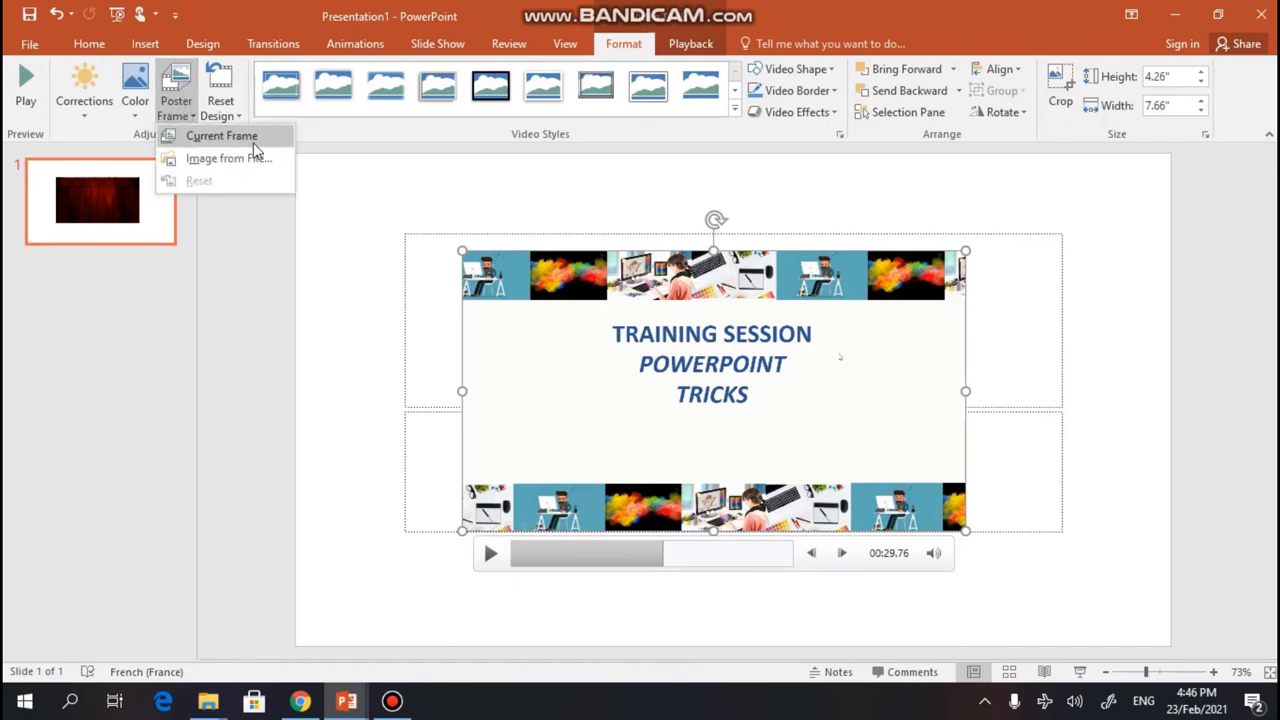
pyautogui.click(252, 140)
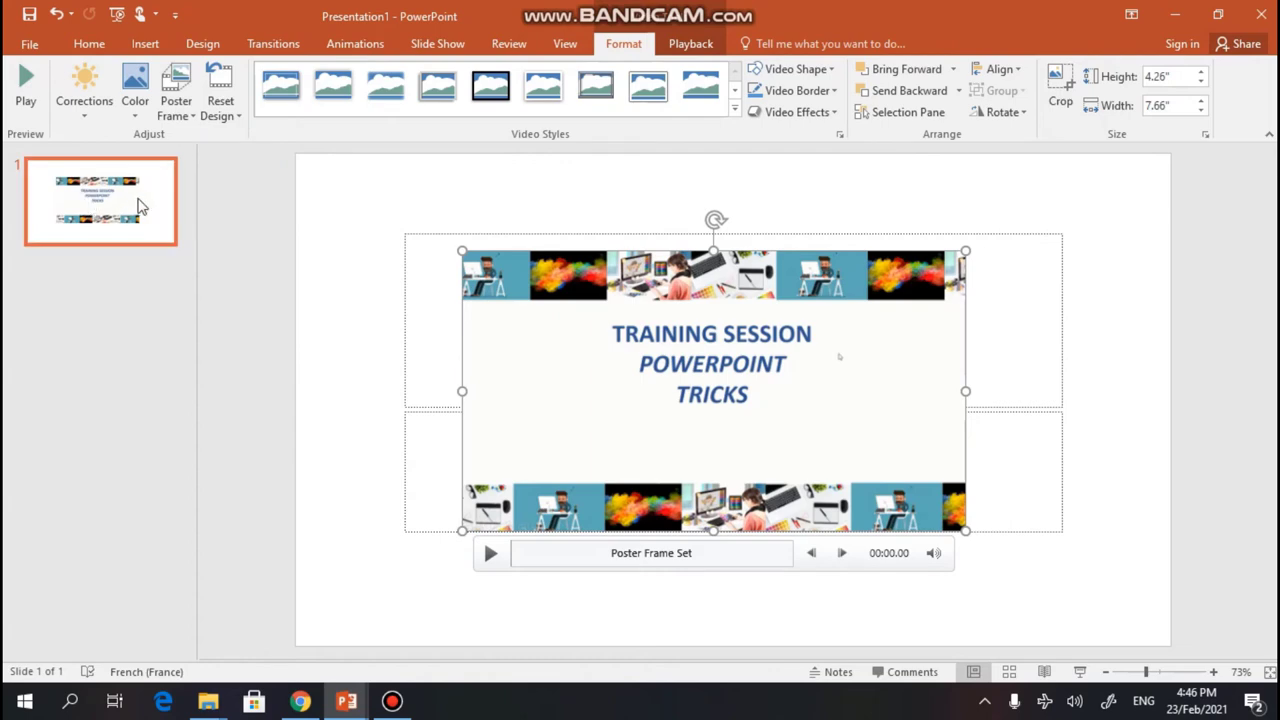
# Play and pause the video, then deselect it to show its poster frame.
pyautogui.click(360, 420)
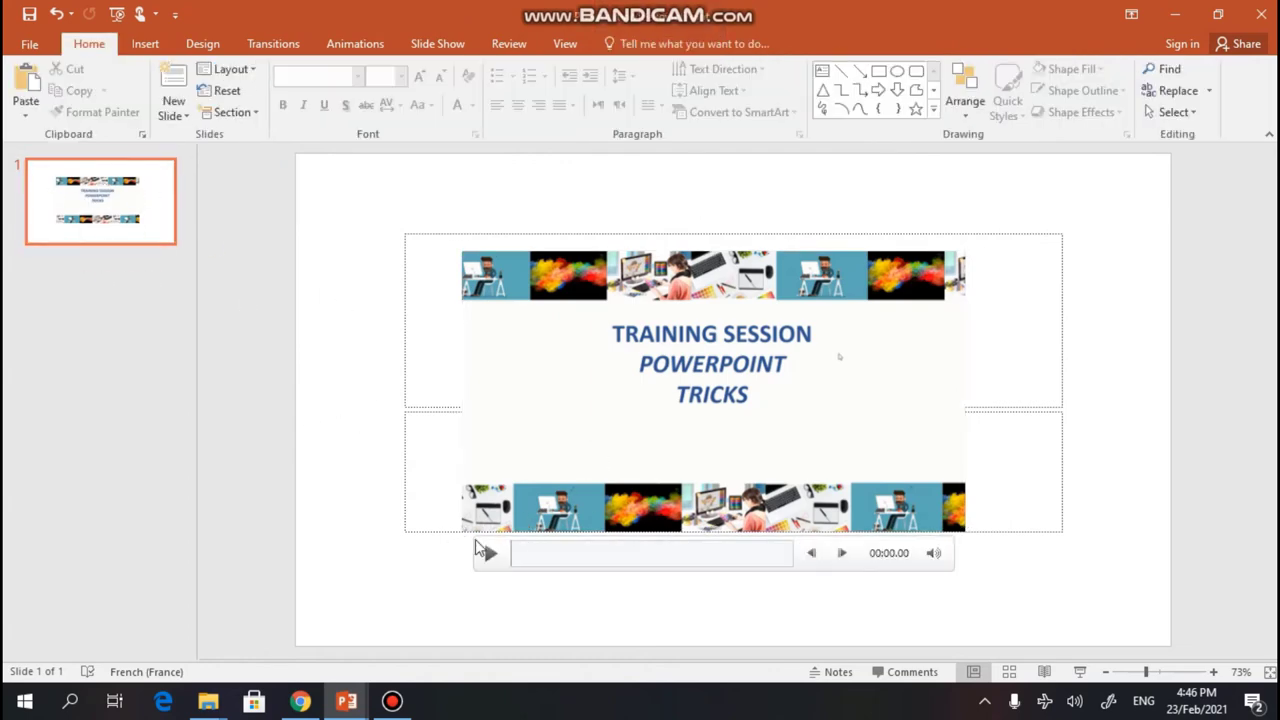
pyautogui.click(495, 552)
pyautogui.click(495, 552)
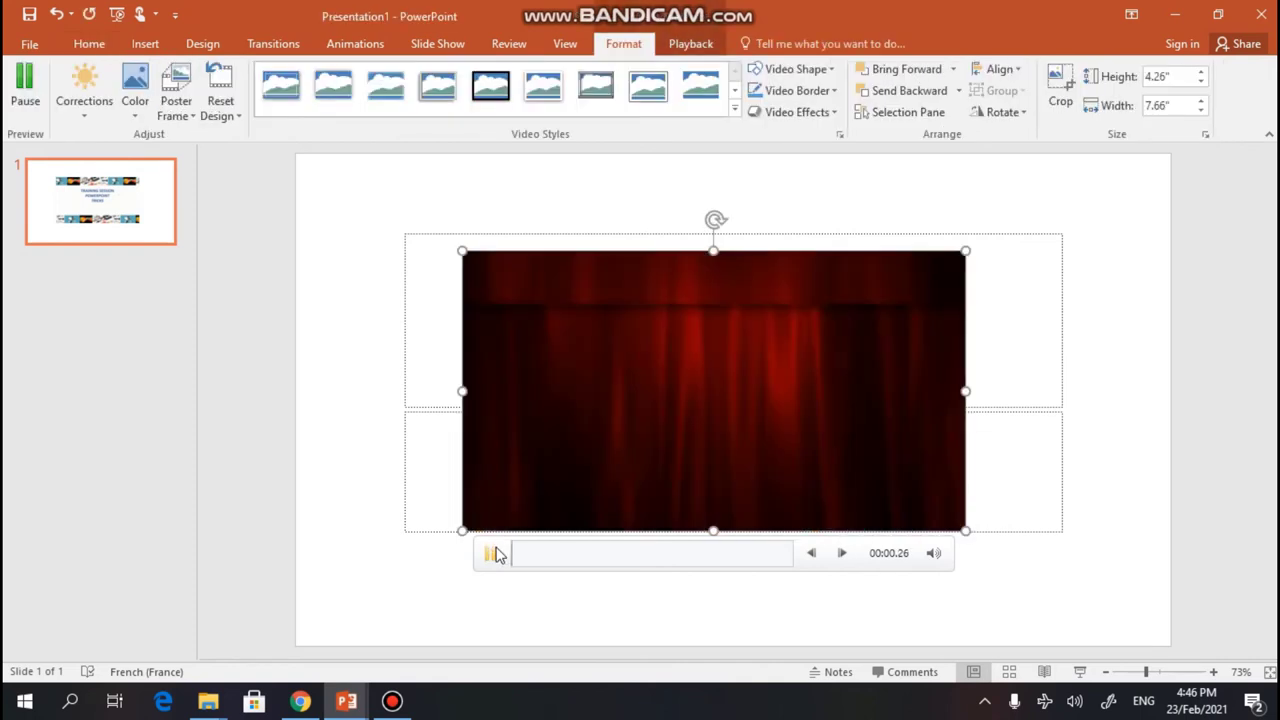
pyautogui.click(490, 555)
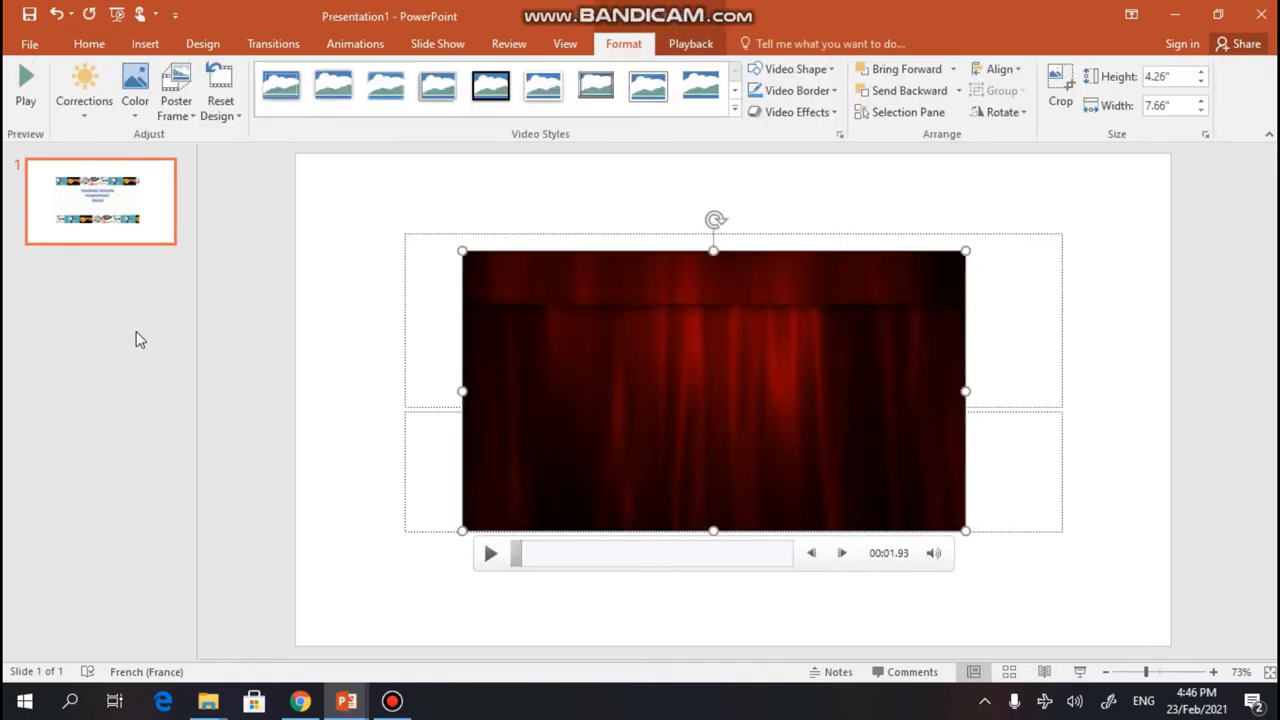
pyautogui.press('Escape')
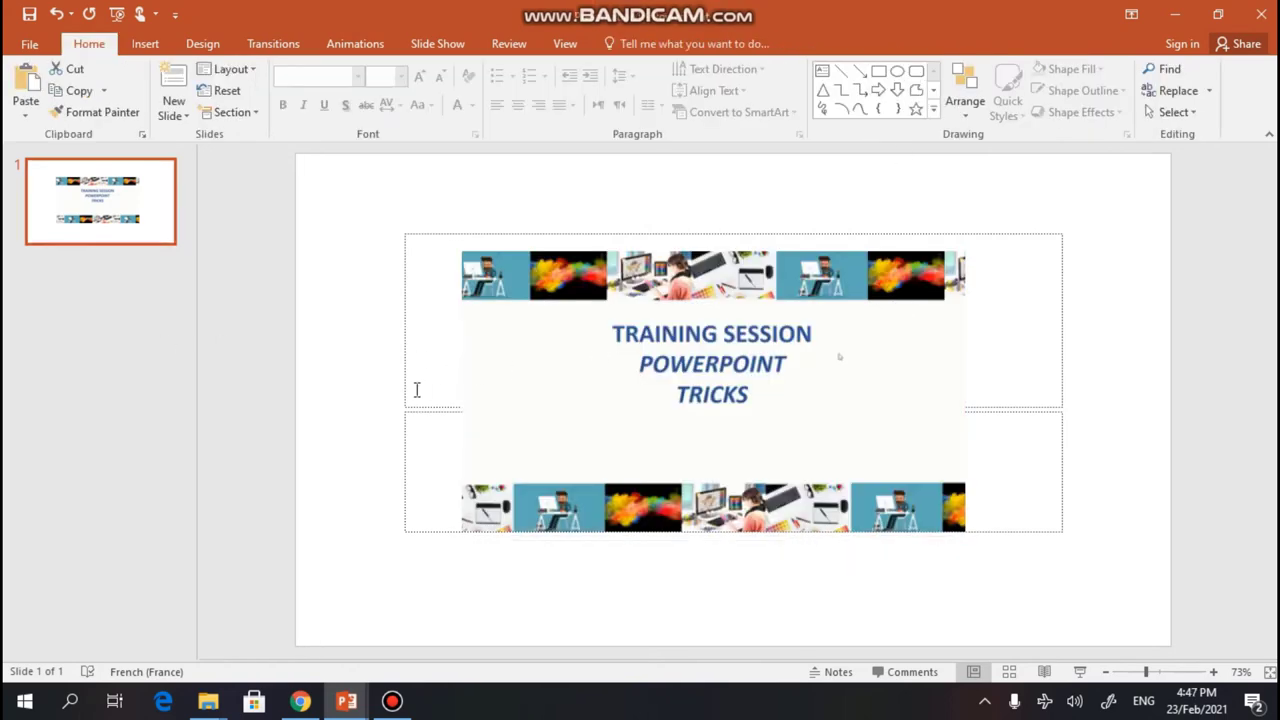
# Switch to the Power point tricks deck and go to slide 3, the TRAINING SESSION slide.
pyautogui.click(352, 702)
pyautogui.click(250, 612)
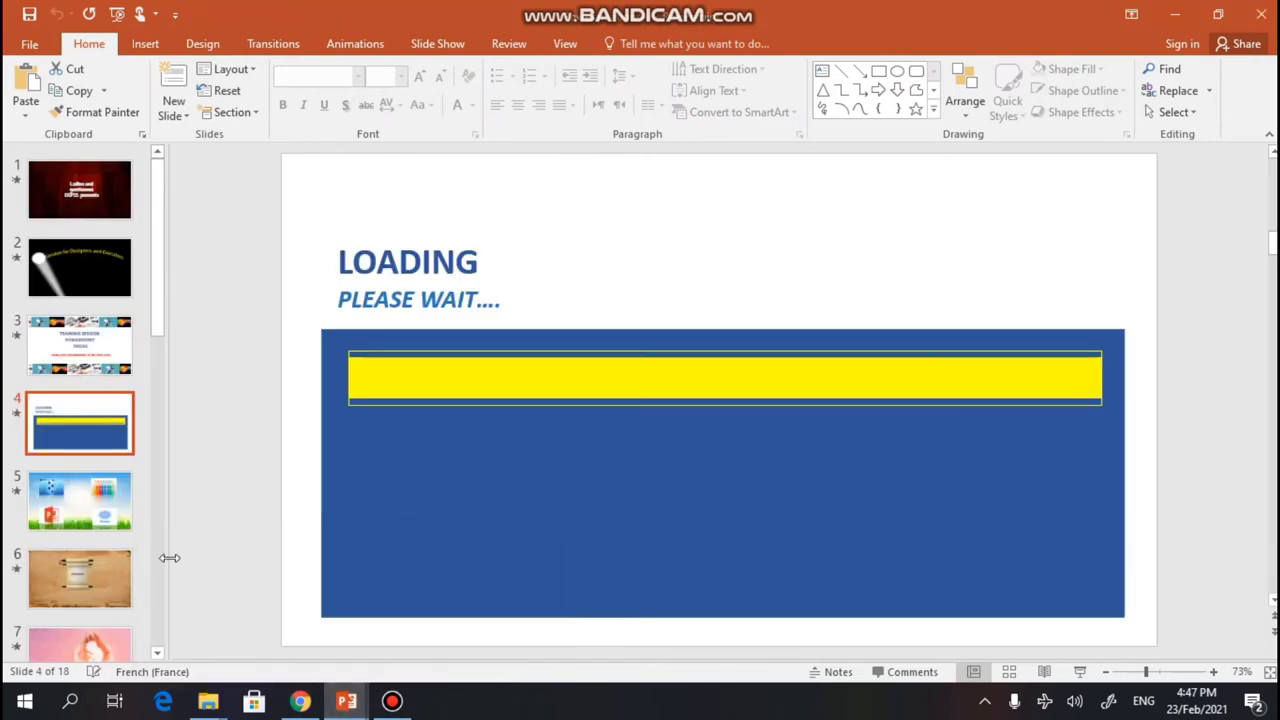
pyautogui.click(105, 185)
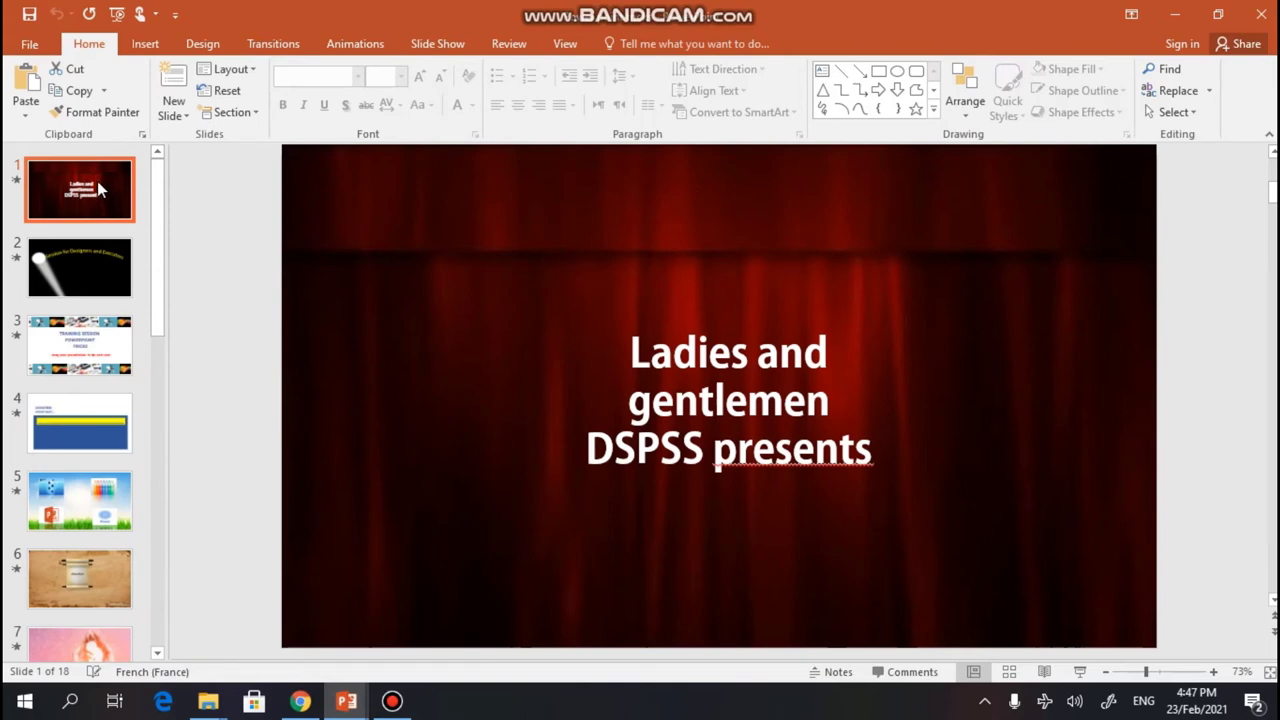
pyautogui.click(100, 290)
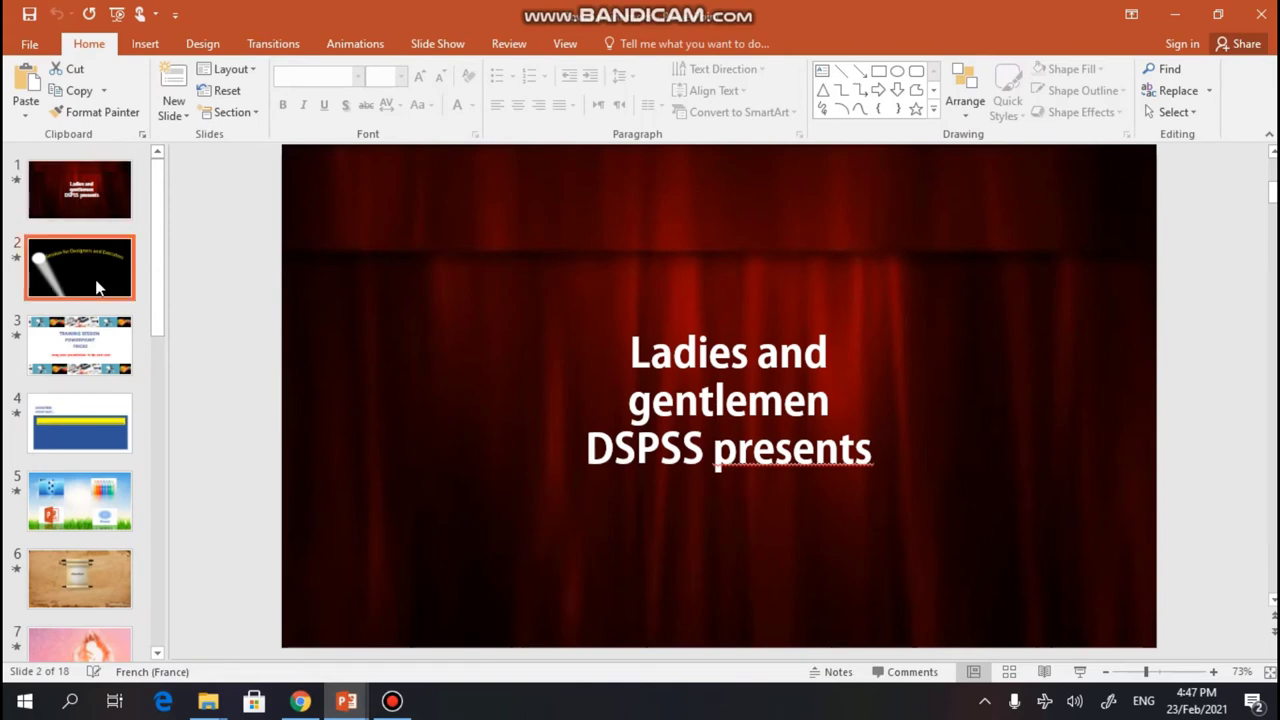
pyautogui.click(63, 350)
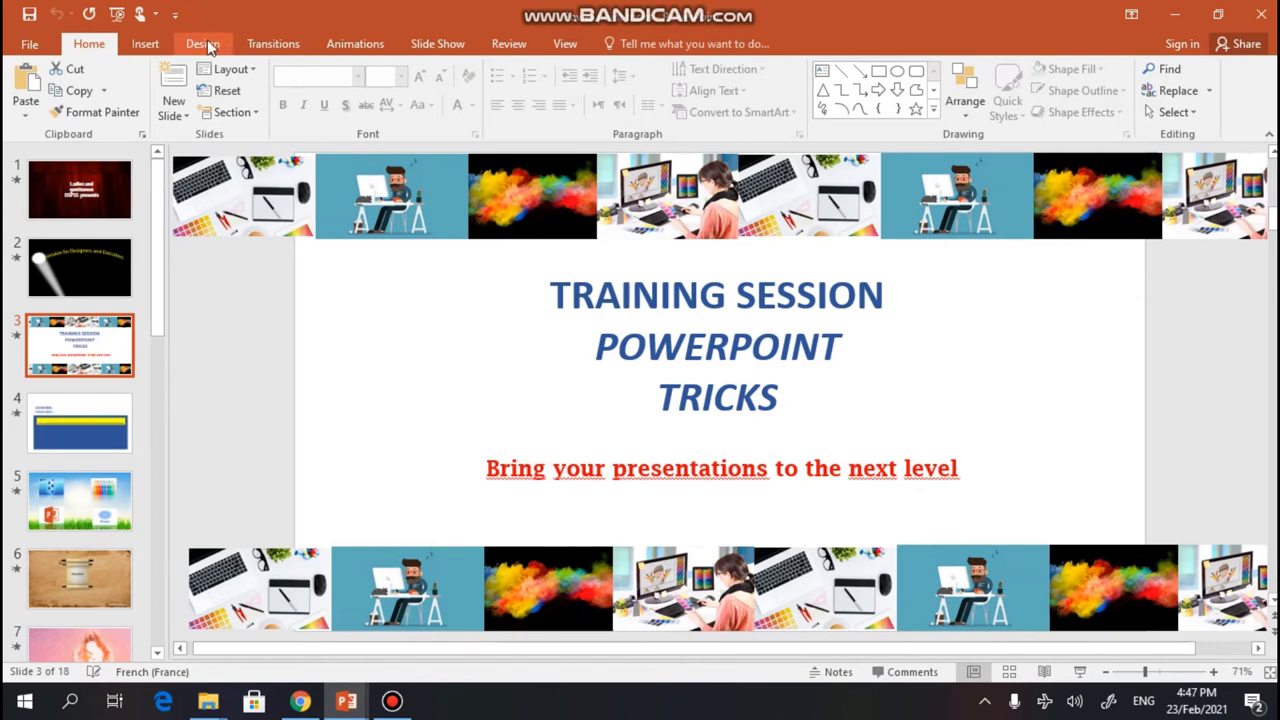
pyautogui.click(145, 44)
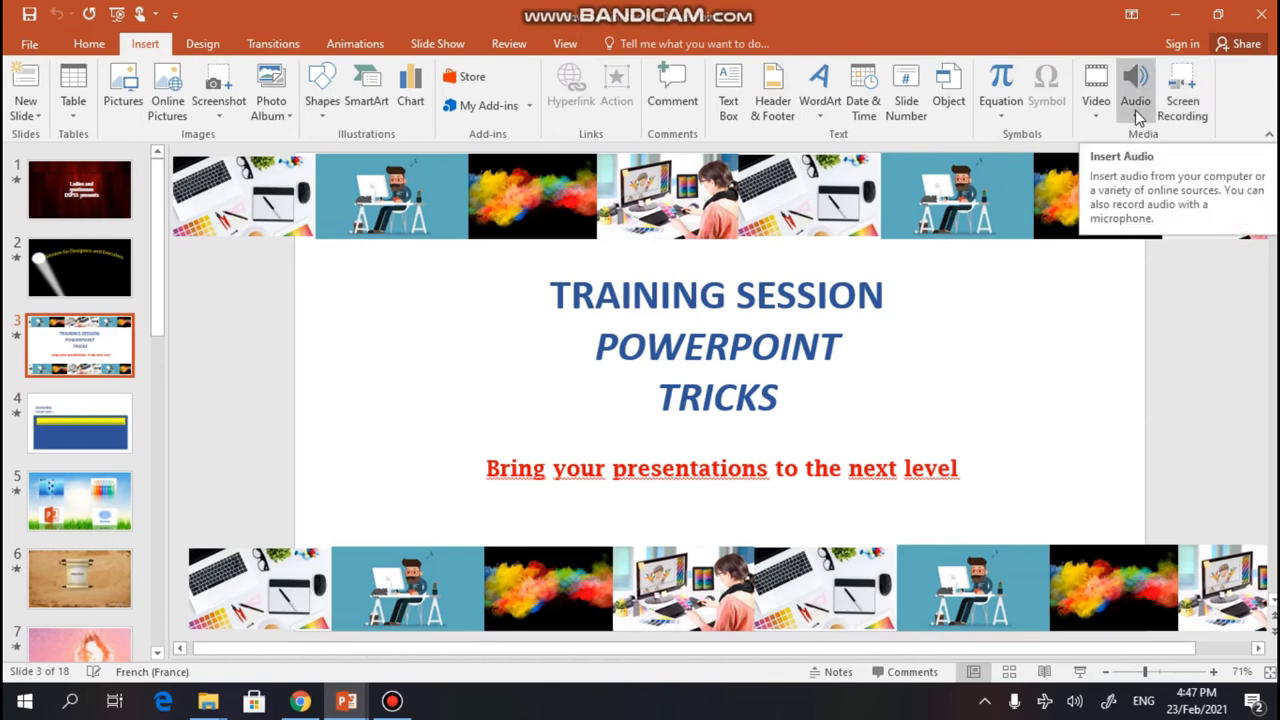
# Record an 8-second narration clip named '1' and move its sound icon to the slide's left.
pyautogui.click(1135, 116)
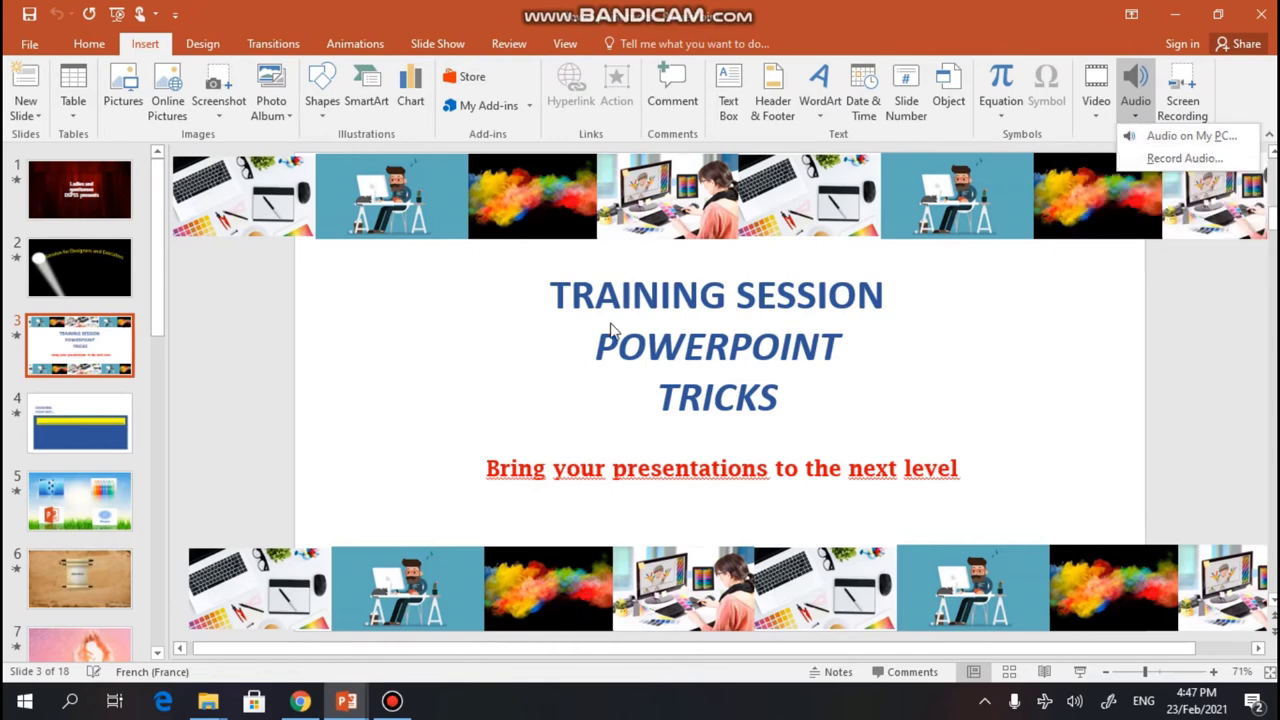
pyautogui.click(1182, 159)
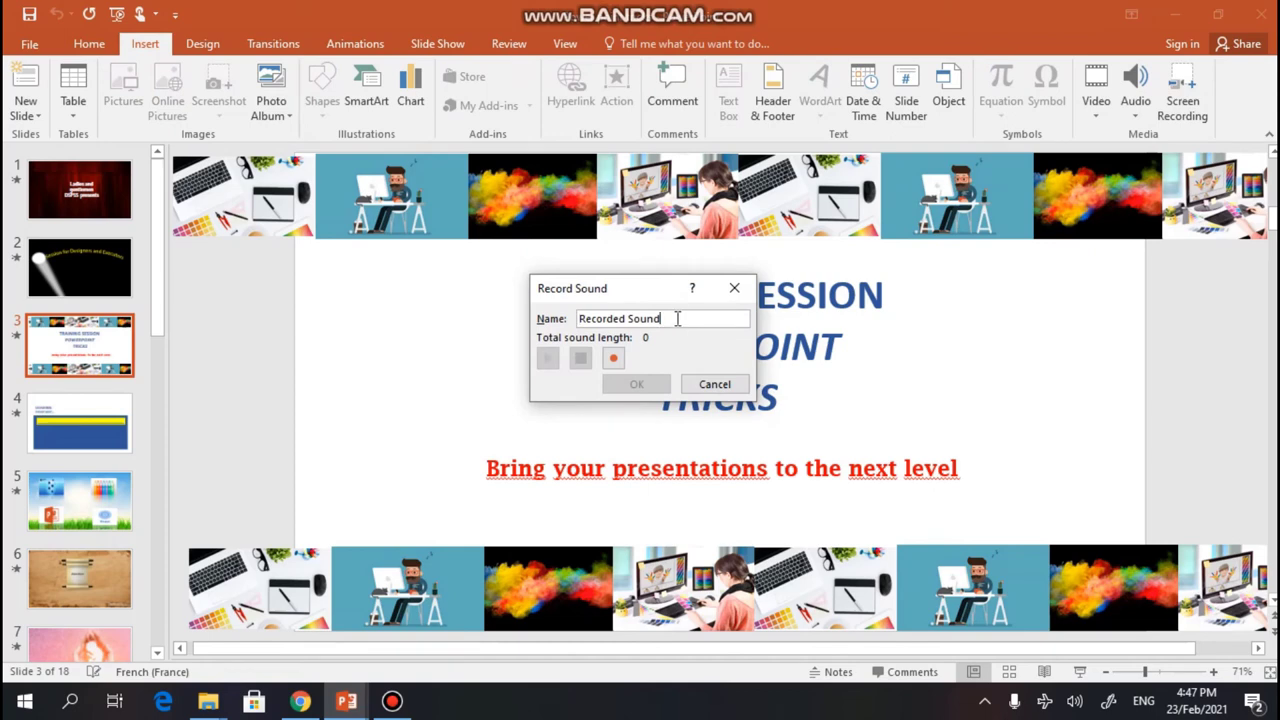
pyautogui.moveTo(677, 318); pyautogui.dragTo(553, 320)
pyautogui.write('1')
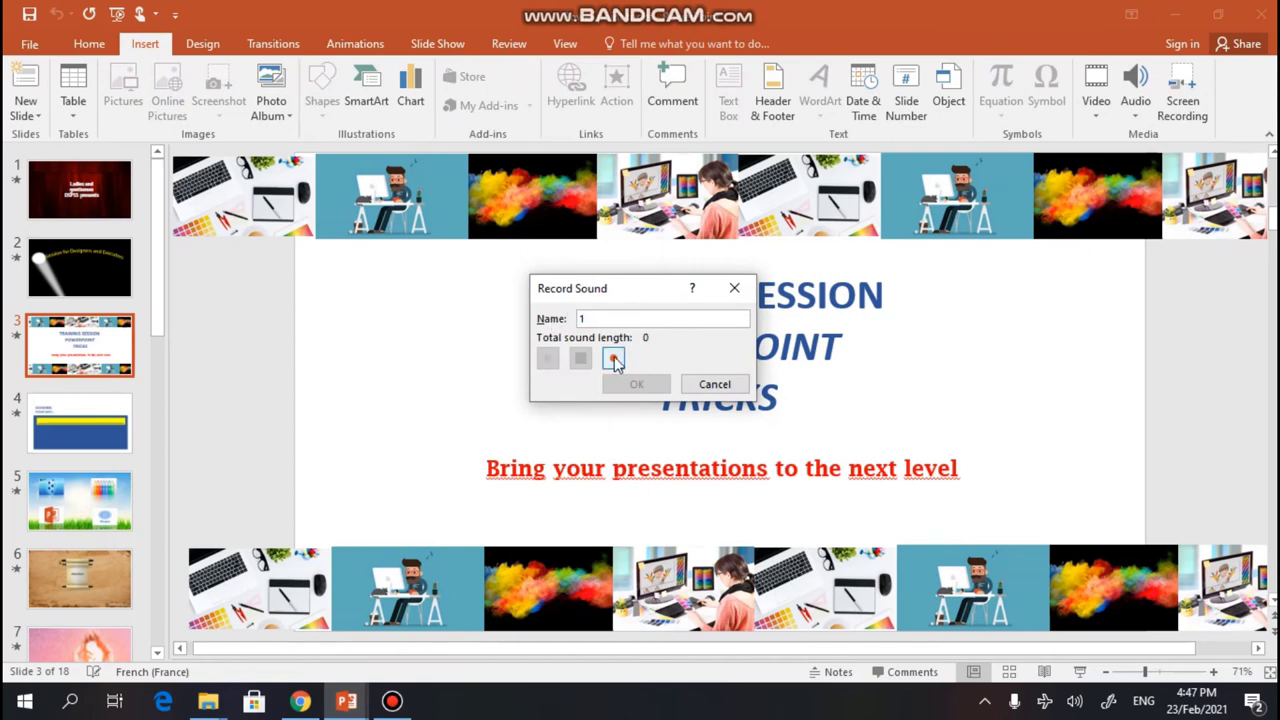
pyautogui.moveTo(655, 292); pyautogui.dragTo(427, 294)
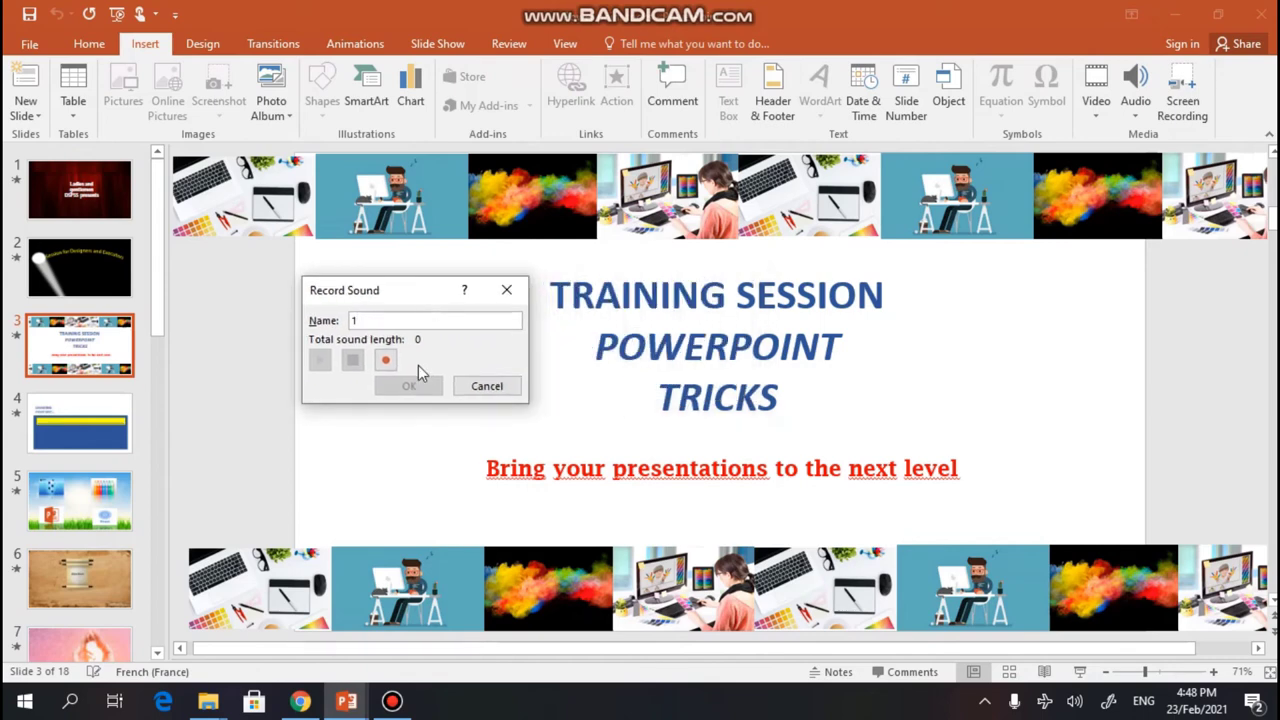
pyautogui.click(386, 362)
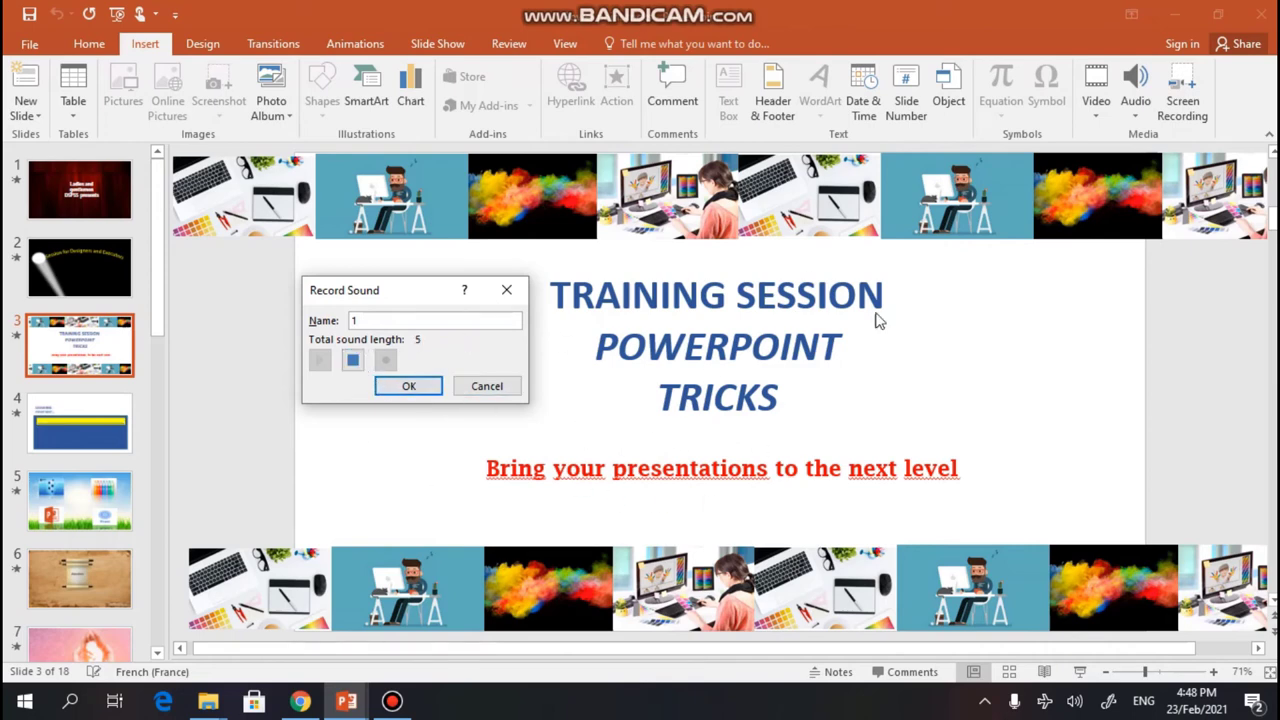
pyautogui.click(355, 362)
pyautogui.click(410, 387)
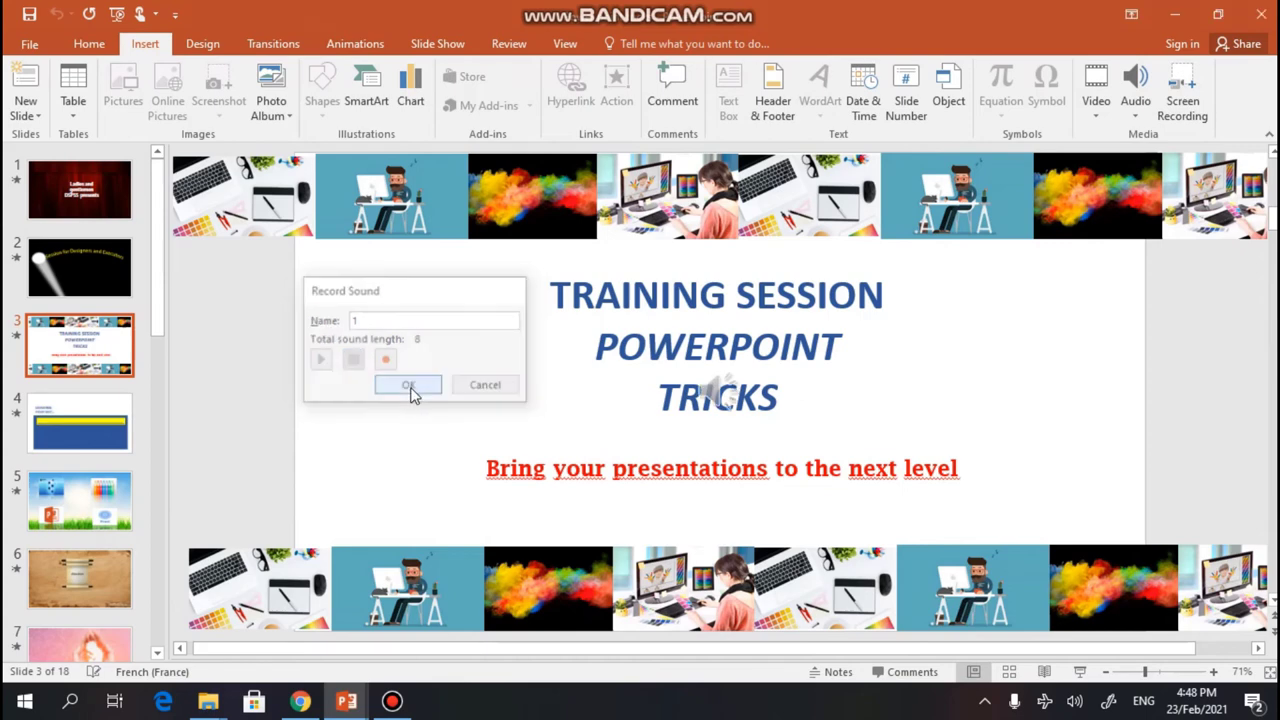
pyautogui.moveTo(718, 390); pyautogui.dragTo(365, 310)
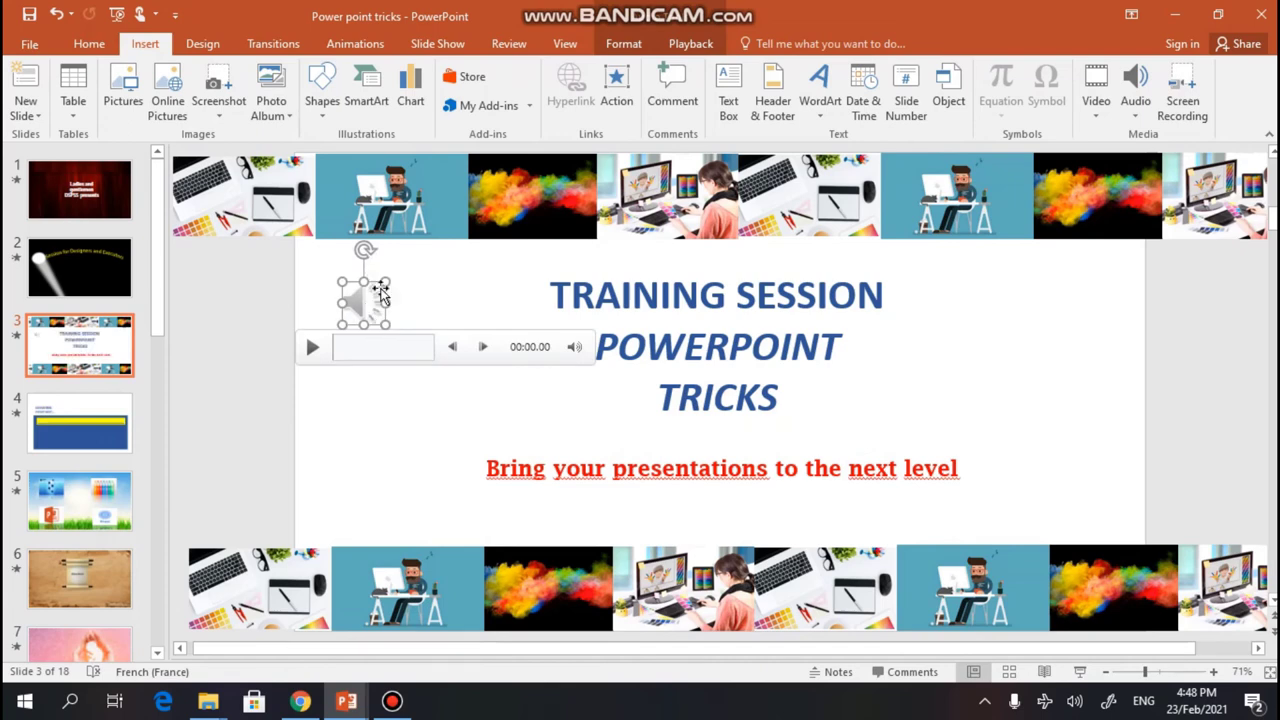
# Play back the narration, then view the Trim Audio window and close it unchanged.
pyautogui.click(313, 348)
pyautogui.click(313, 349)
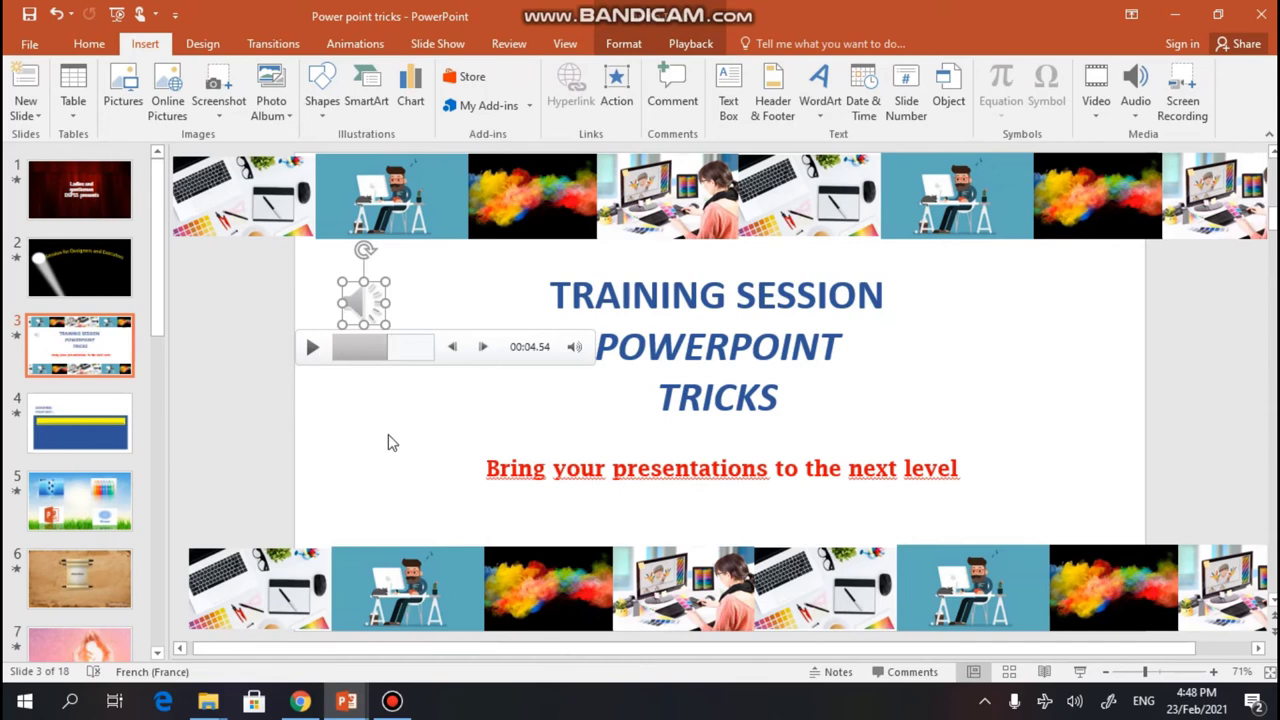
pyautogui.click(690, 44)
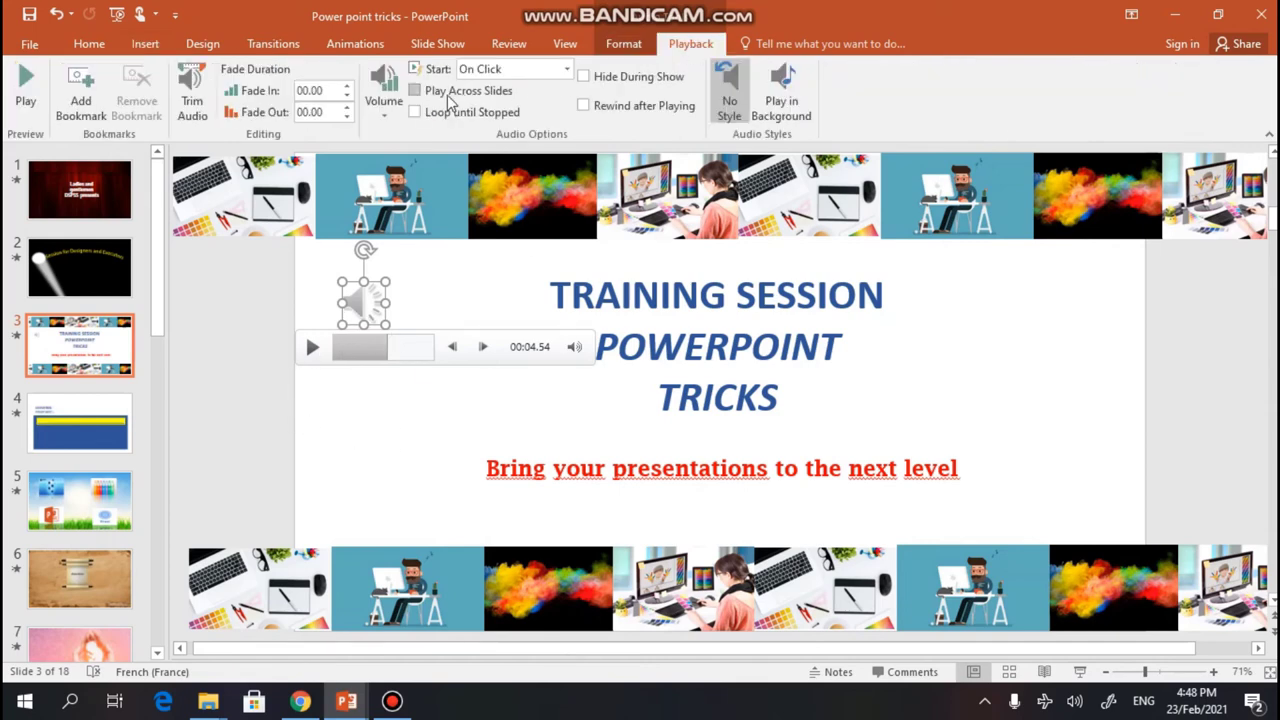
pyautogui.click(194, 92)
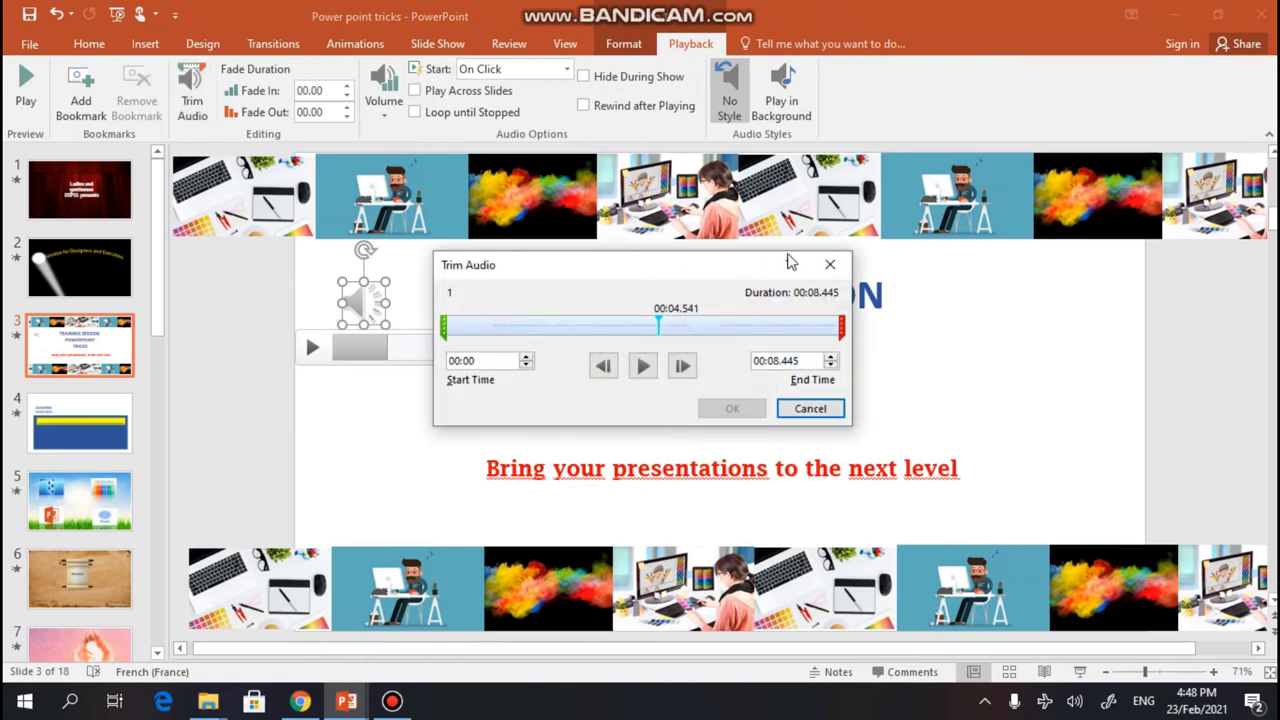
pyautogui.click(829, 264)
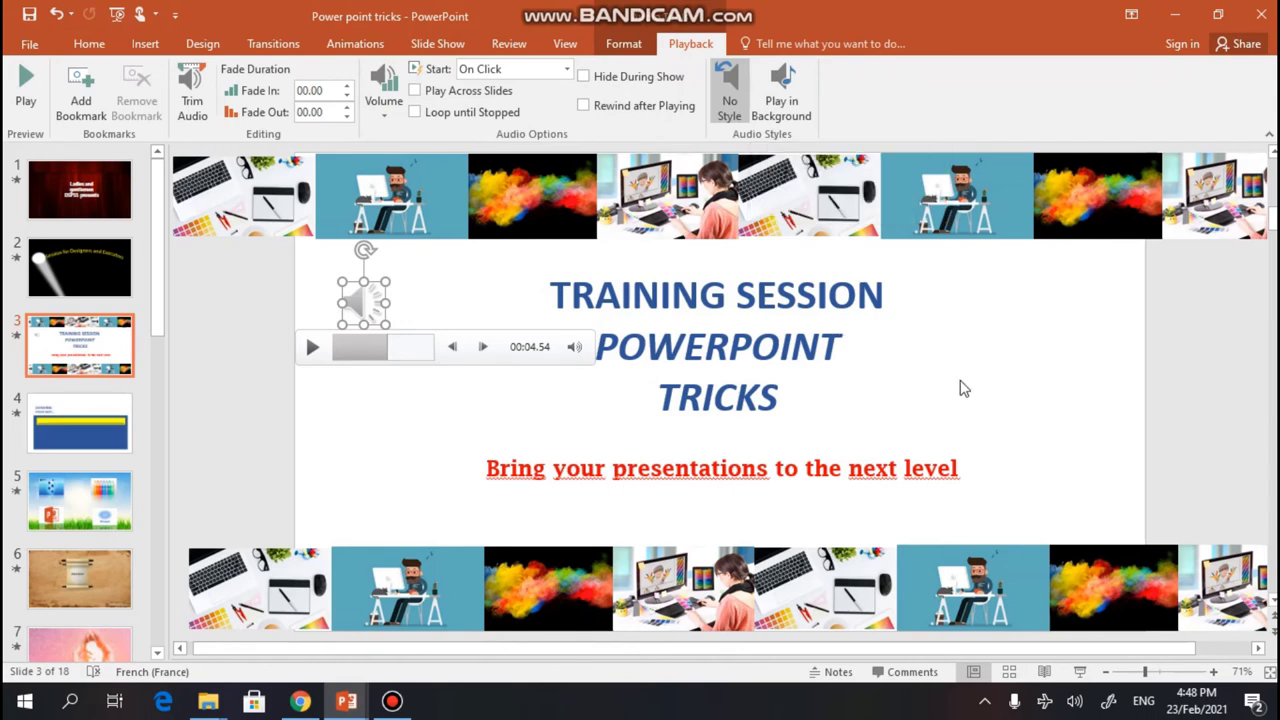
# Keep the audio's Start option at On Click and return to the Home tab.
pyautogui.click(567, 69)
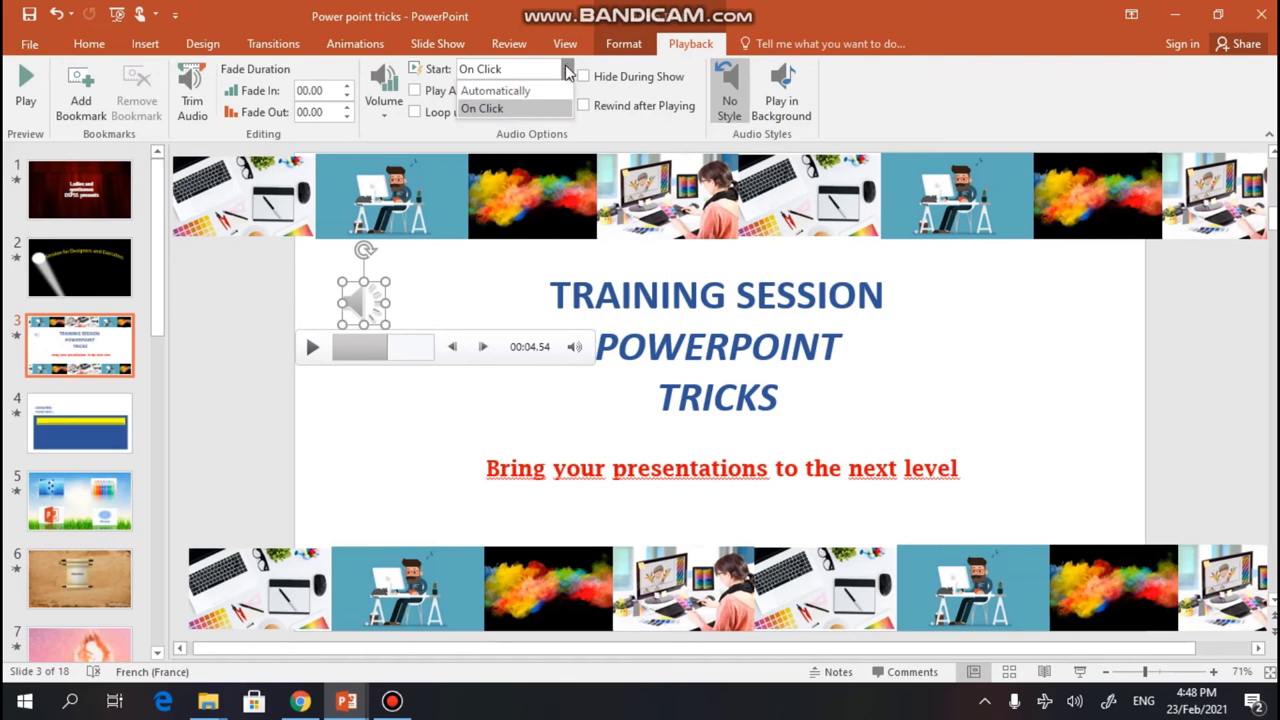
pyautogui.click(567, 69)
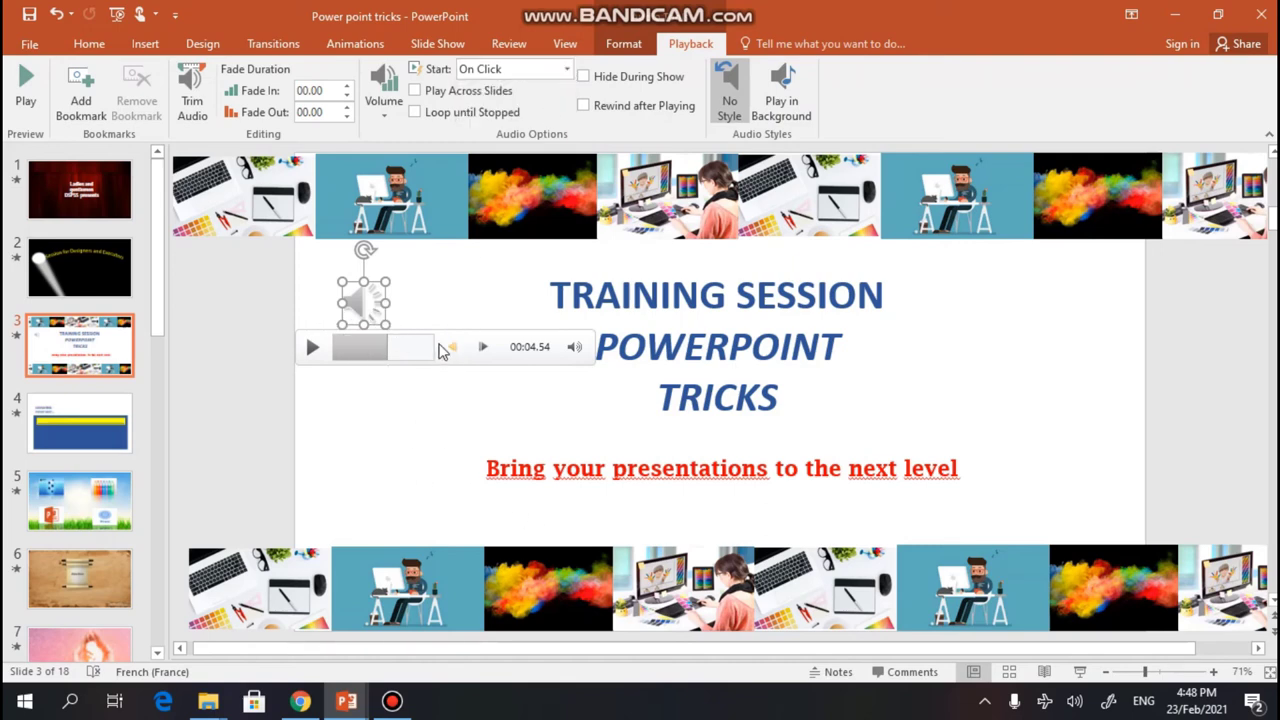
pyautogui.click(88, 44)
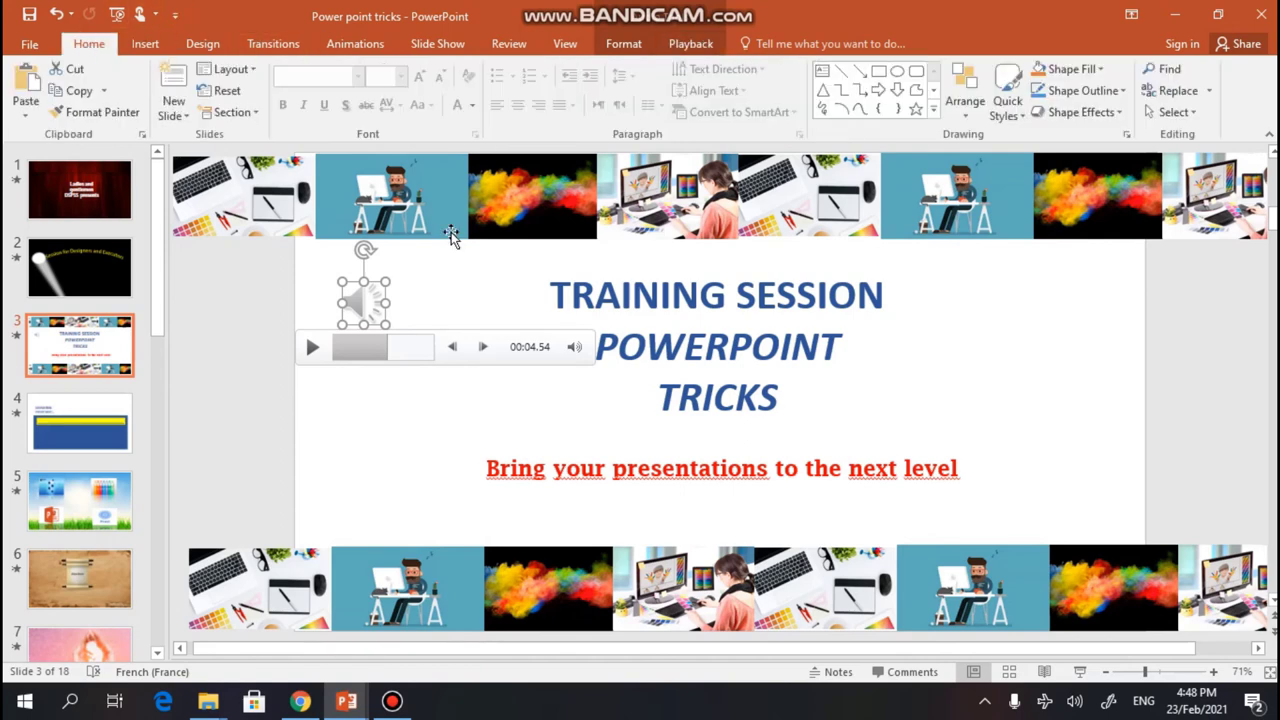
# Set the narration's trigger to On Click of Group 20, then start the slide show to test it.
pyautogui.click(361, 47)
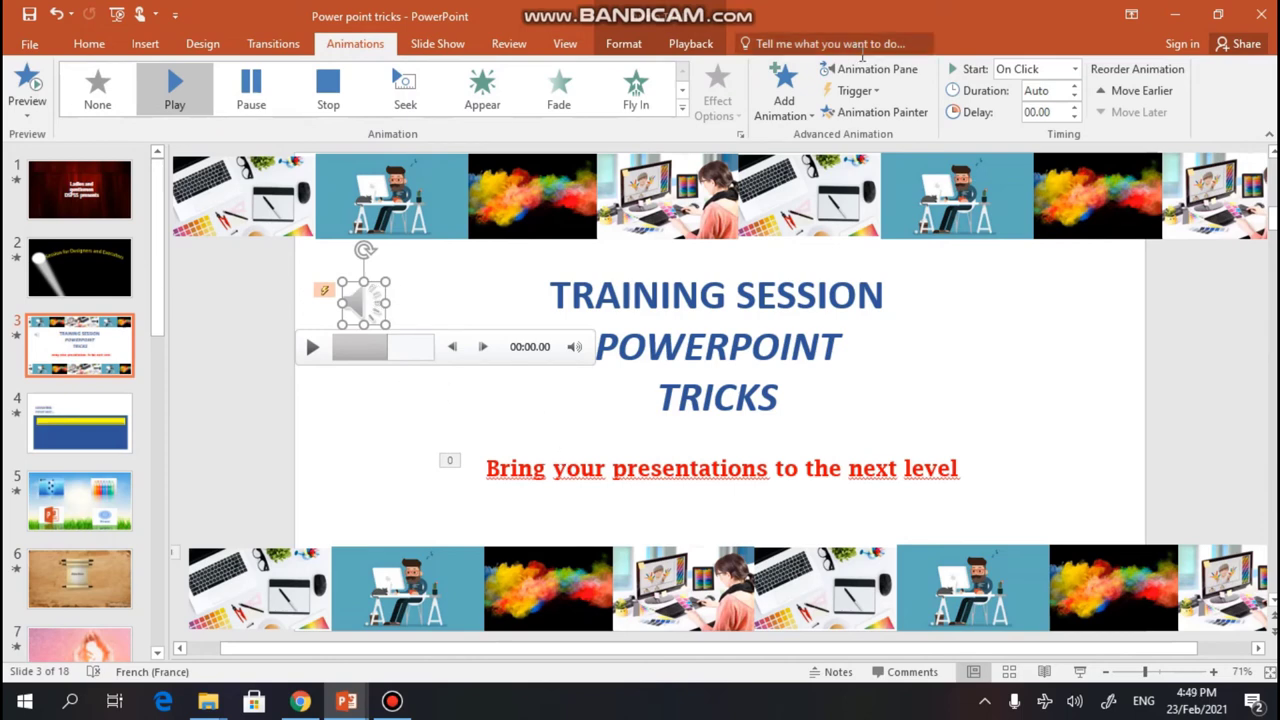
pyautogui.click(876, 92)
pyautogui.moveTo(876, 114)
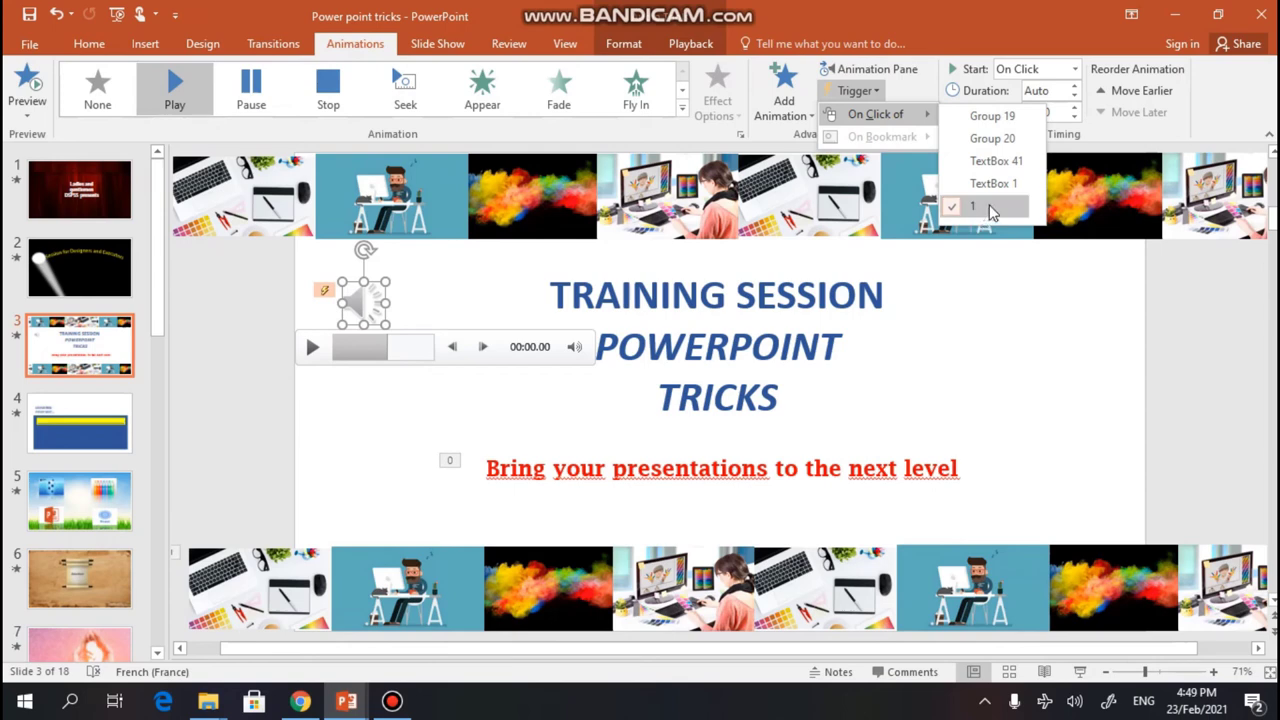
pyautogui.click(991, 208)
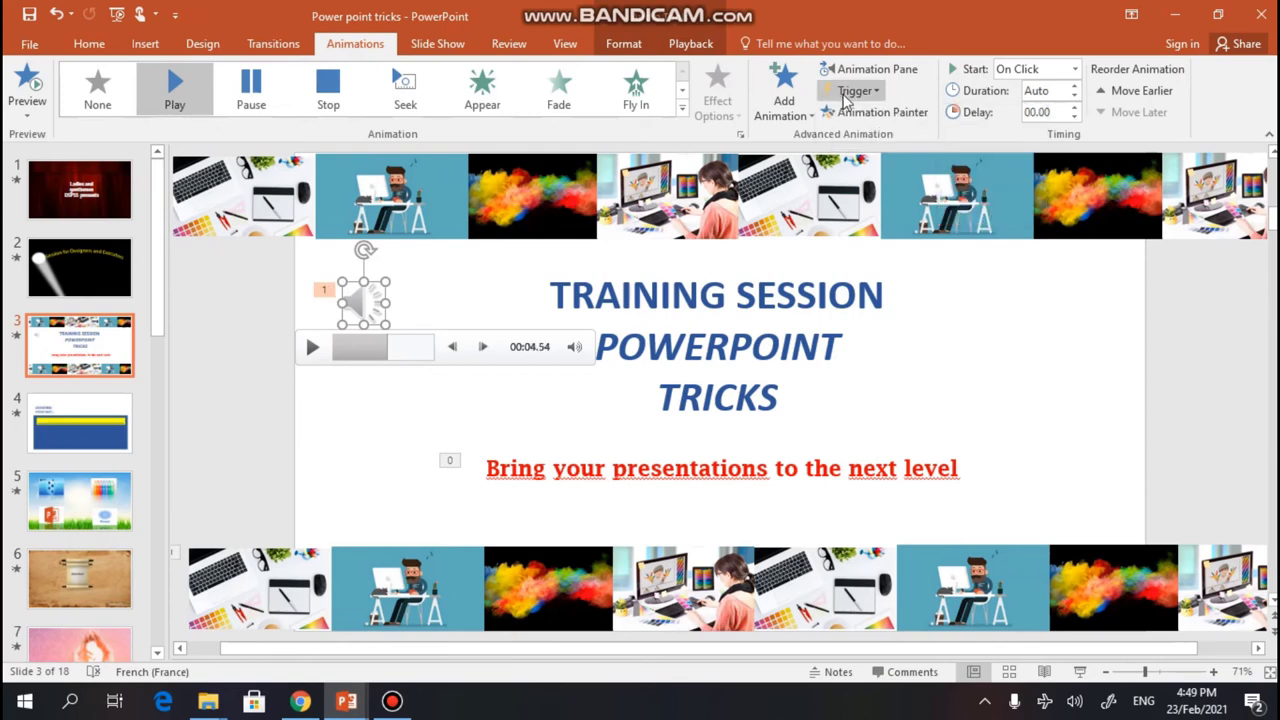
pyautogui.click(873, 93)
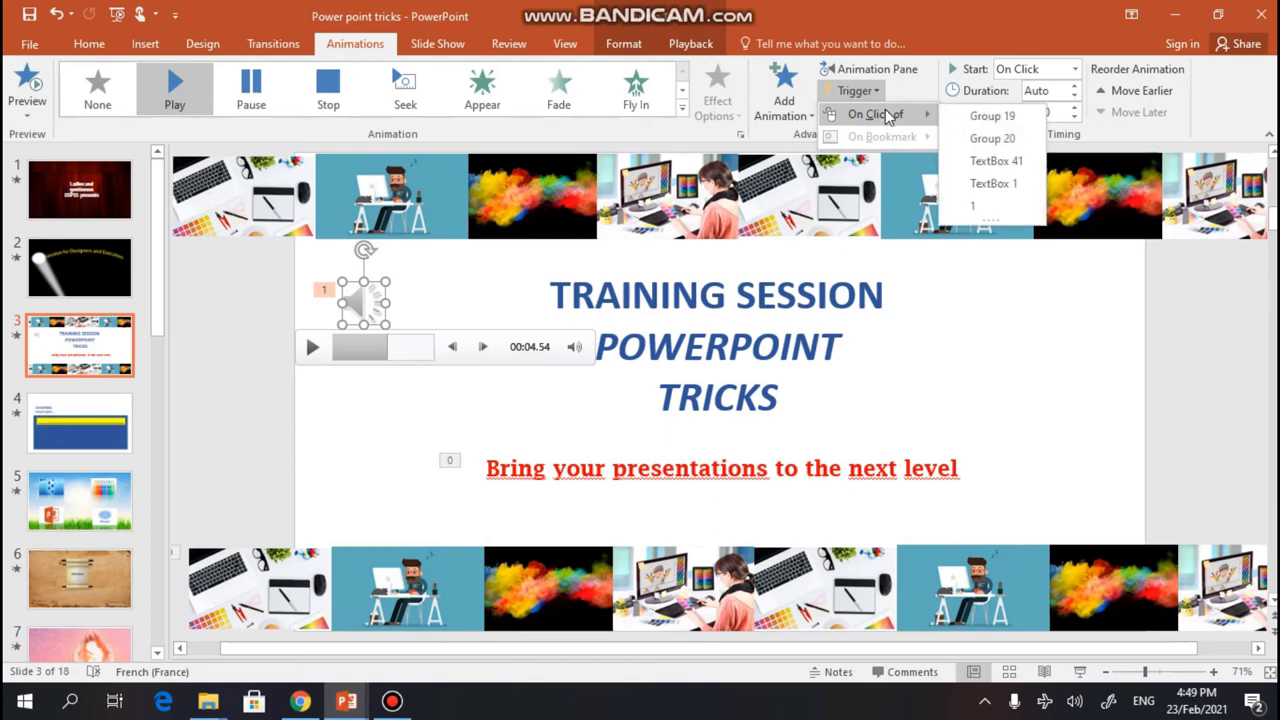
pyautogui.moveTo(876, 114)
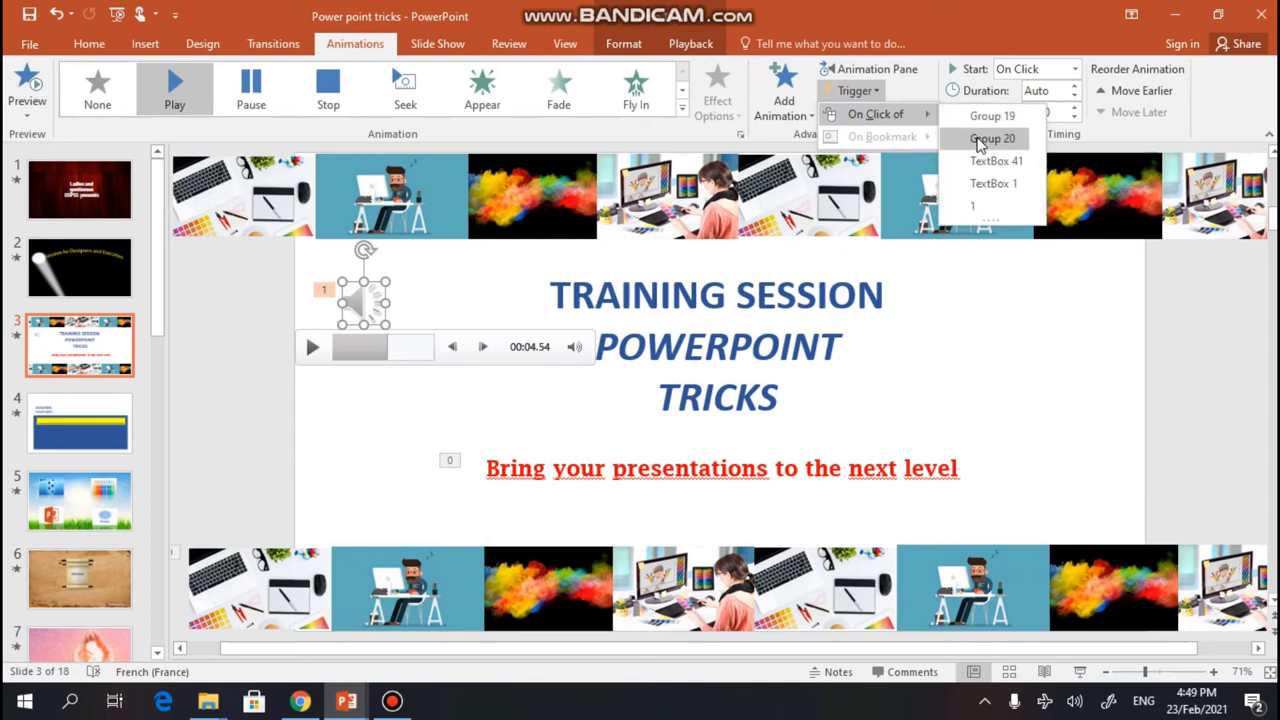
pyautogui.click(980, 140)
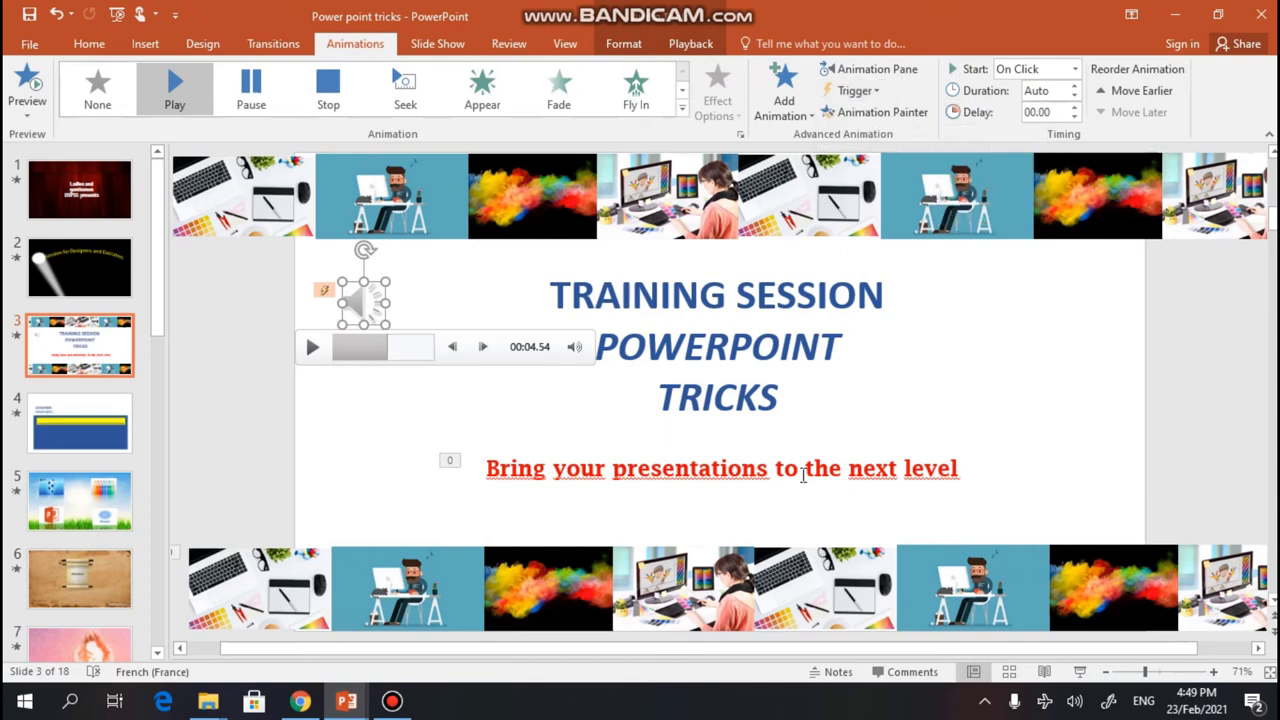
pyautogui.click(1080, 672)
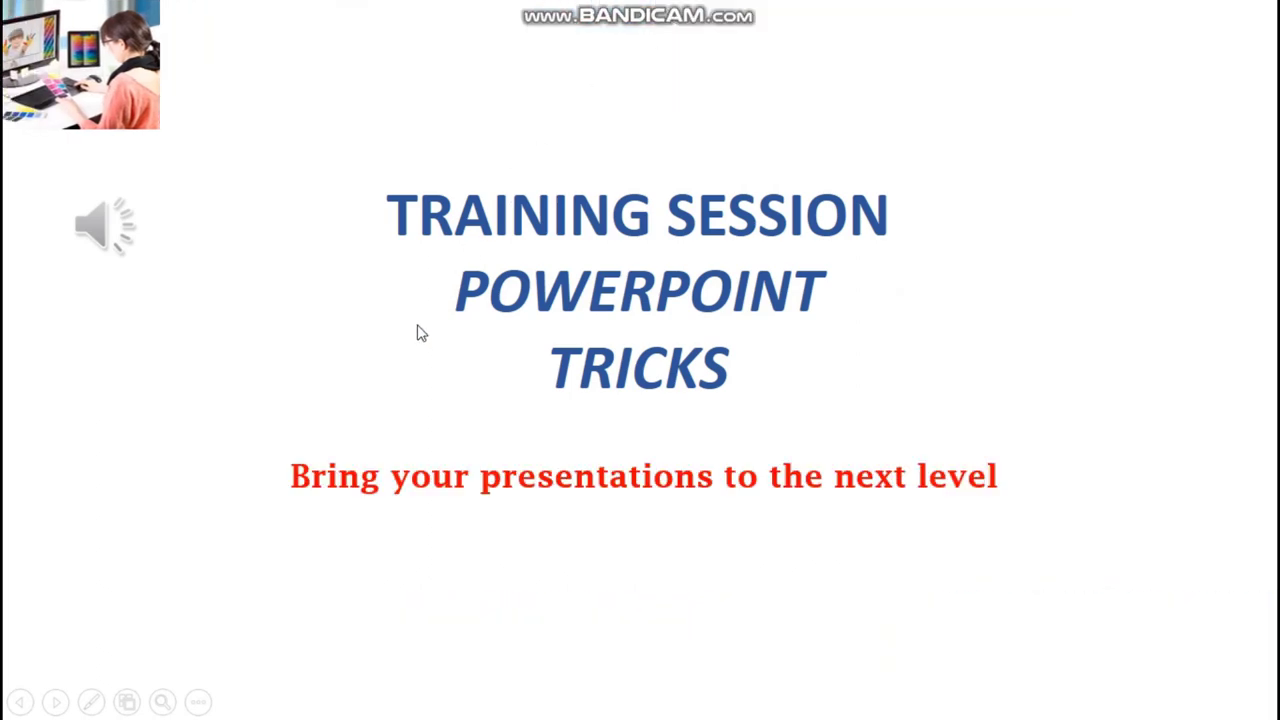
# Exit the slide show preview back to slide 3 in Normal view.
pyautogui.press('Escape')
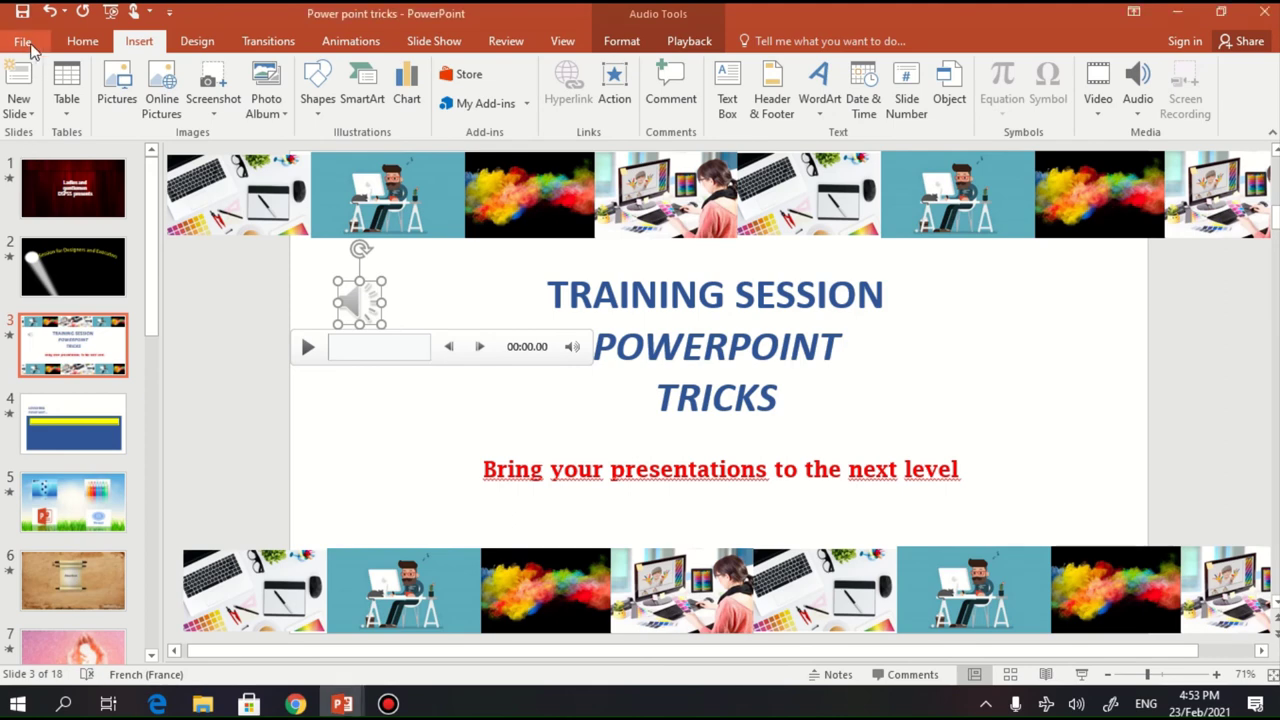
# Export the deck to the Desktop as the MPEG-4 video 'Power point tricks.mp4'.
pyautogui.click(27, 43)
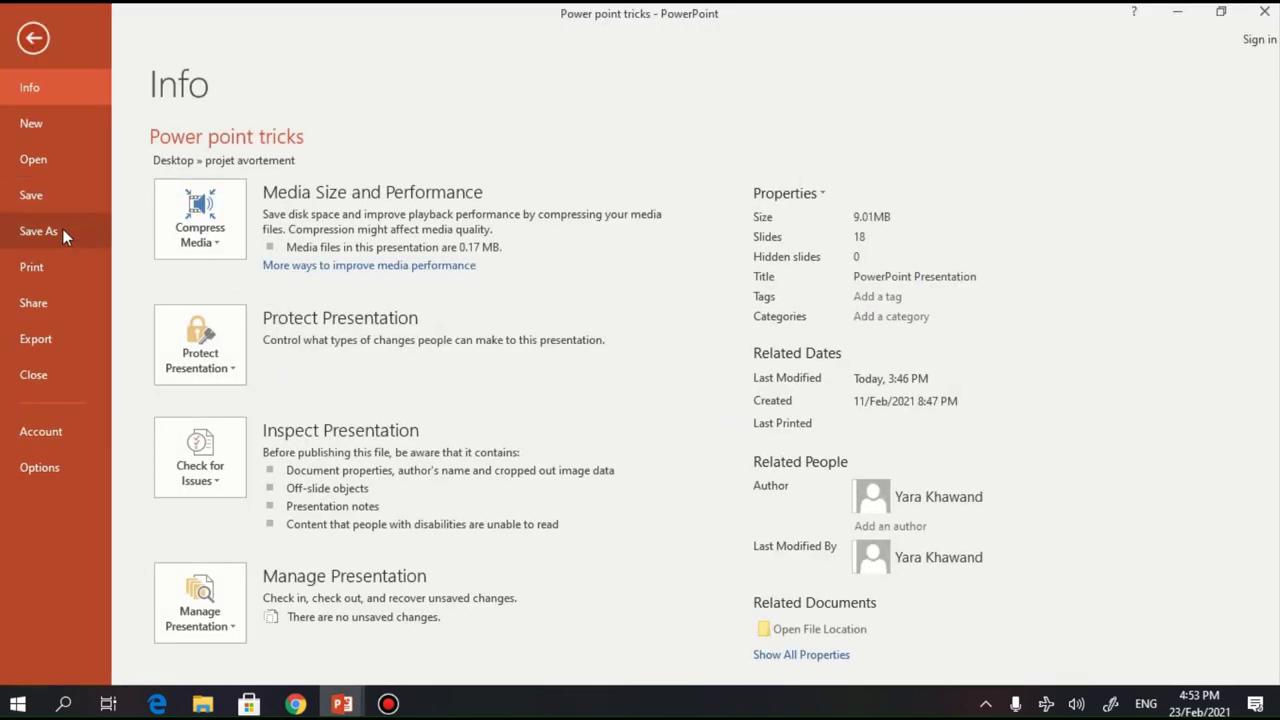
pyautogui.click(62, 231)
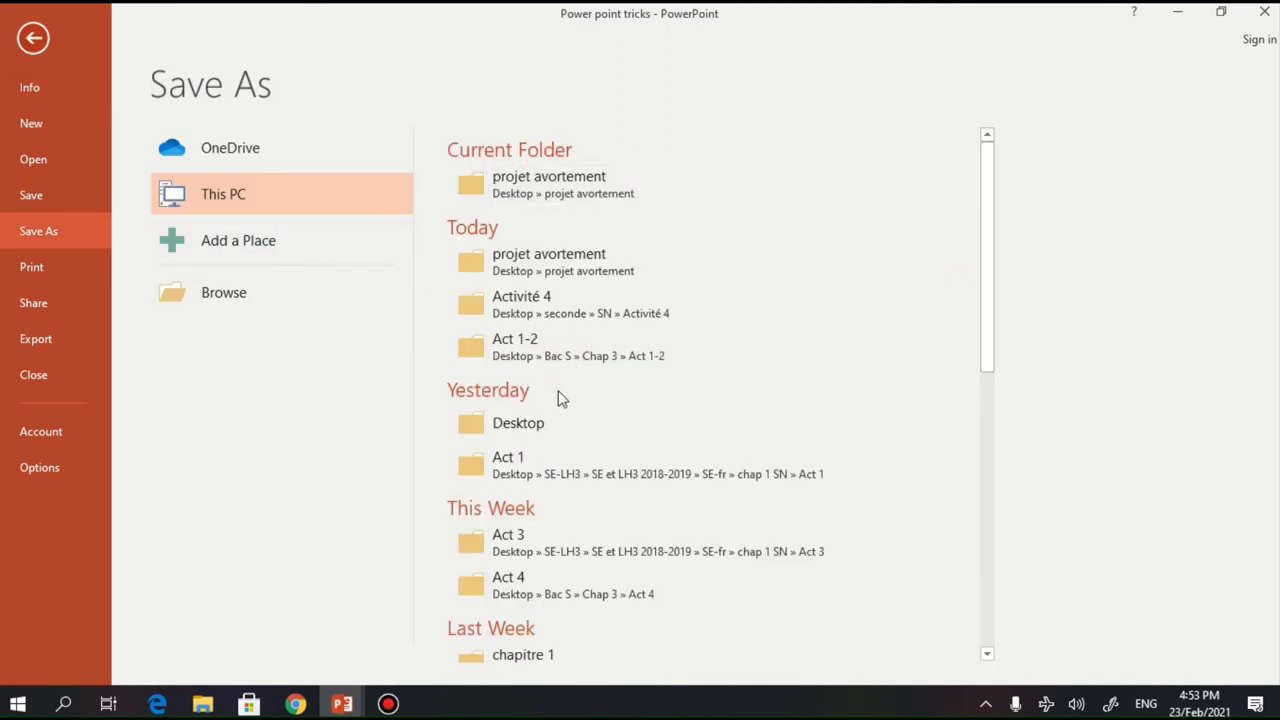
pyautogui.click(521, 420)
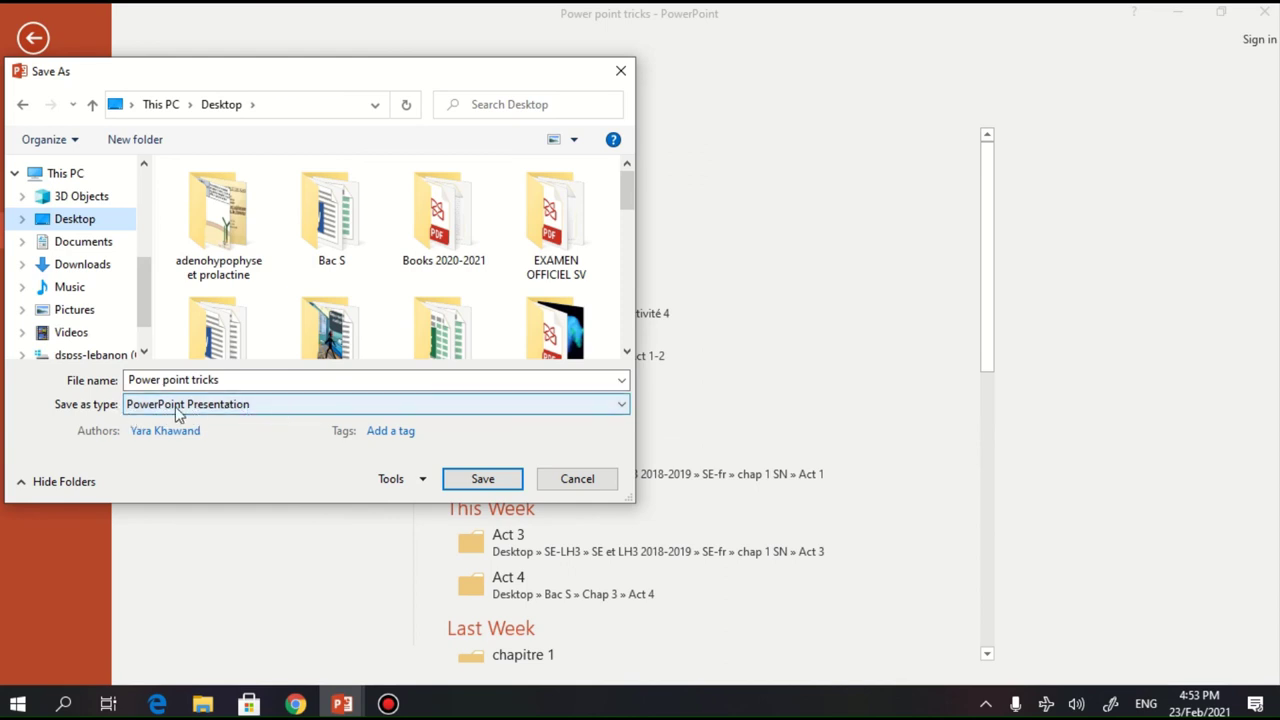
pyautogui.click(312, 410)
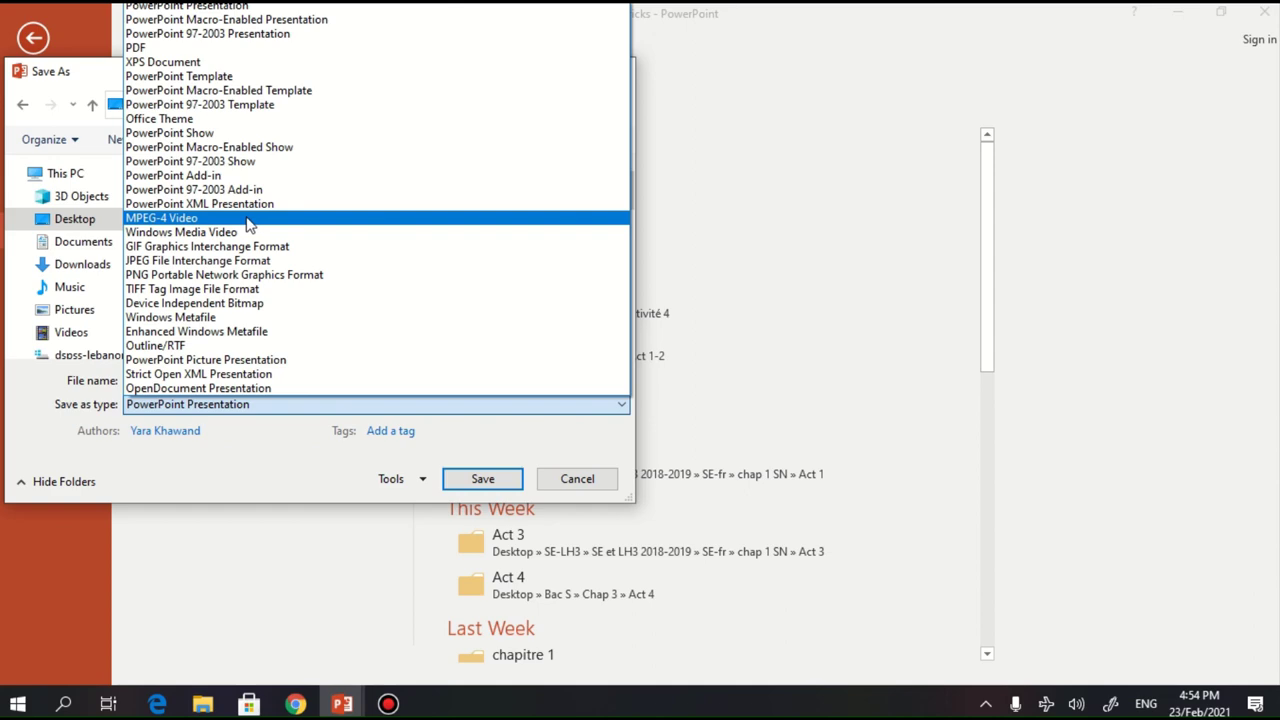
pyautogui.click(249, 219)
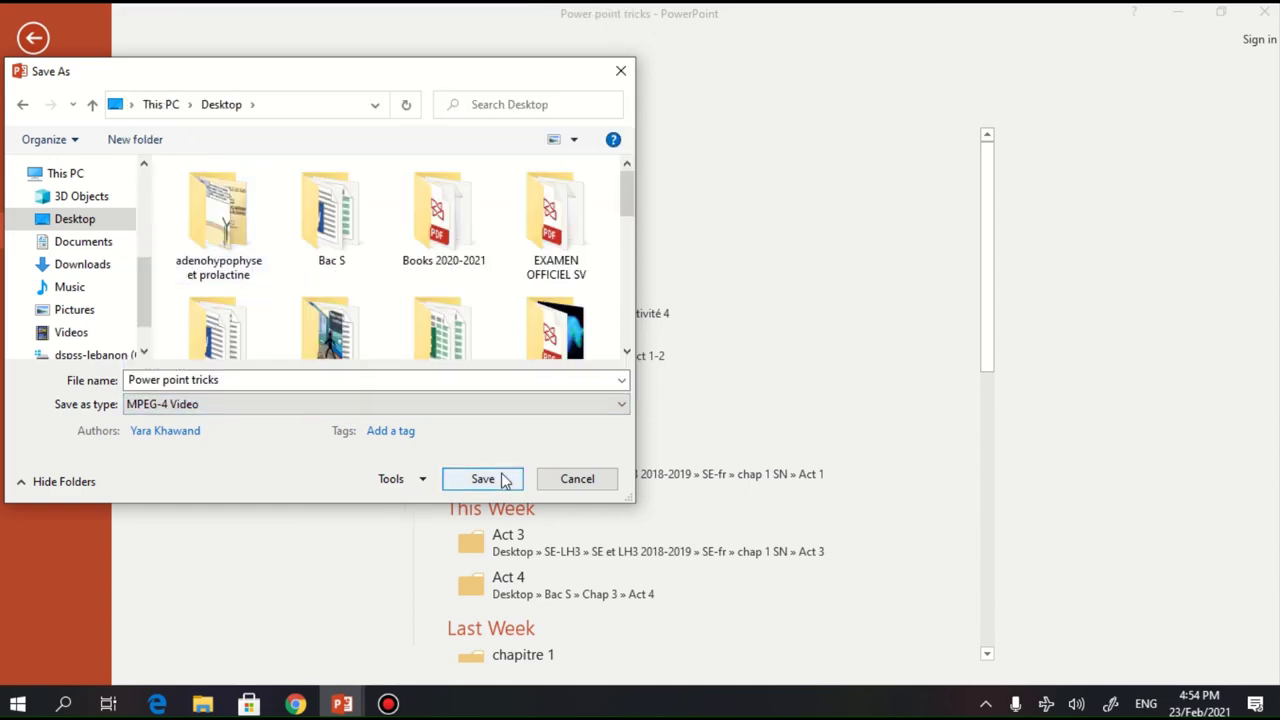
pyautogui.click(484, 480)
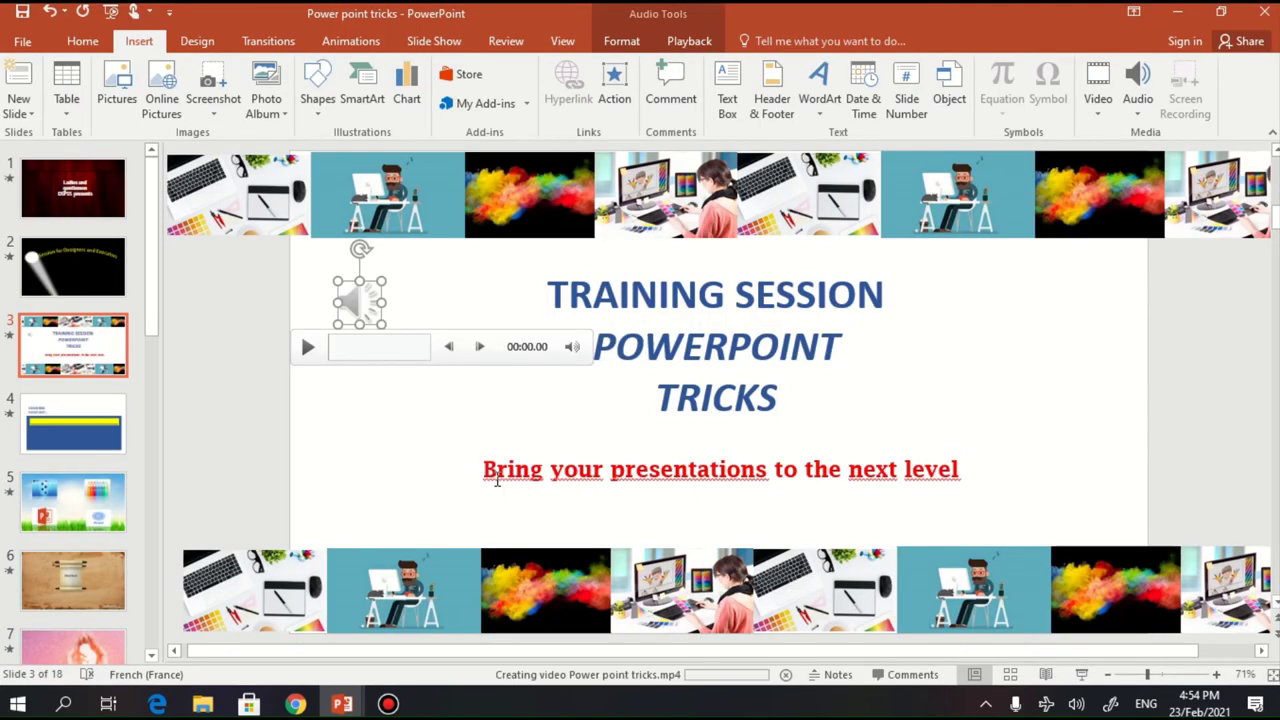